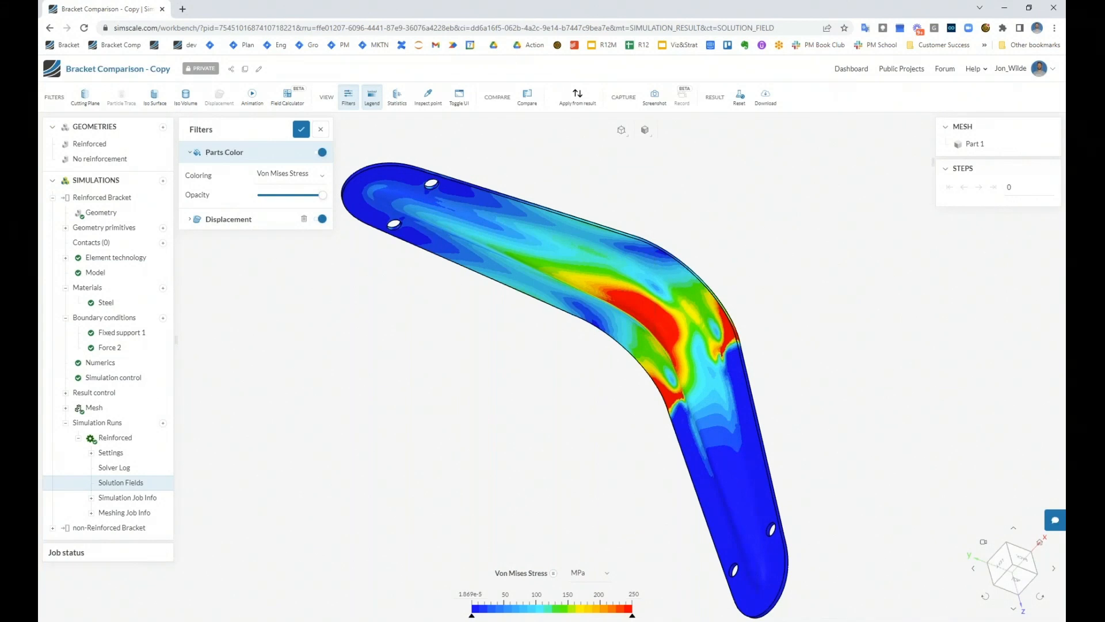
# Align the view to the back of the bracket and set the displacement scaling factor to 5.
pyautogui.moveTo(474, 456)
pyautogui.mouseDown()
pyautogui.moveTo(435, 478)
pyautogui.moveTo(481, 454)
pyautogui.mouseUp()
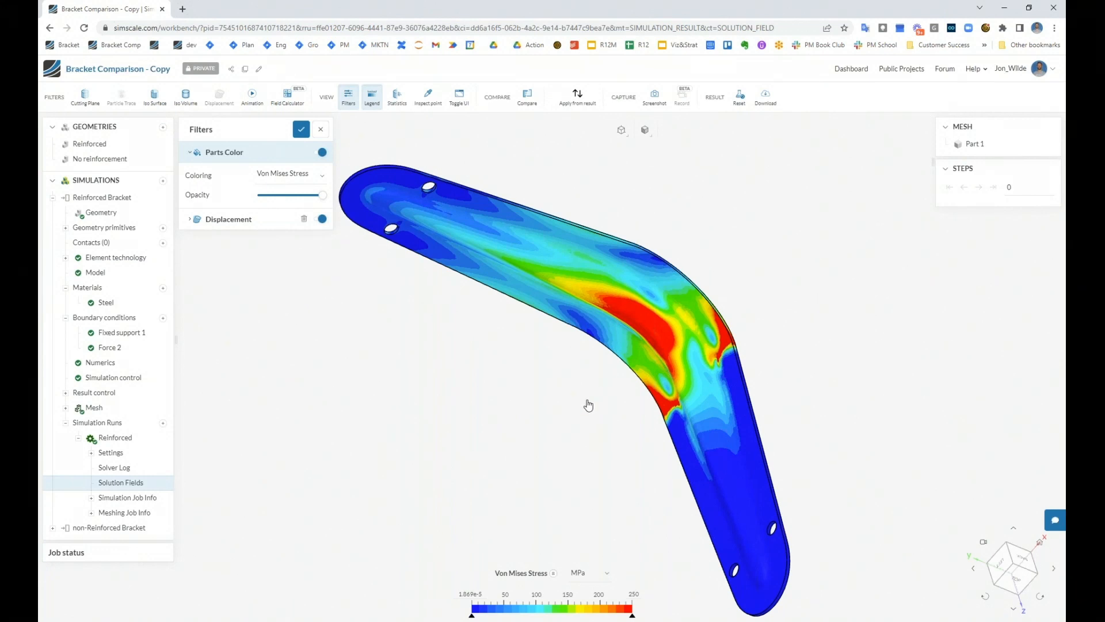
pyautogui.moveTo(595, 400); pyautogui.dragTo(608, 388)
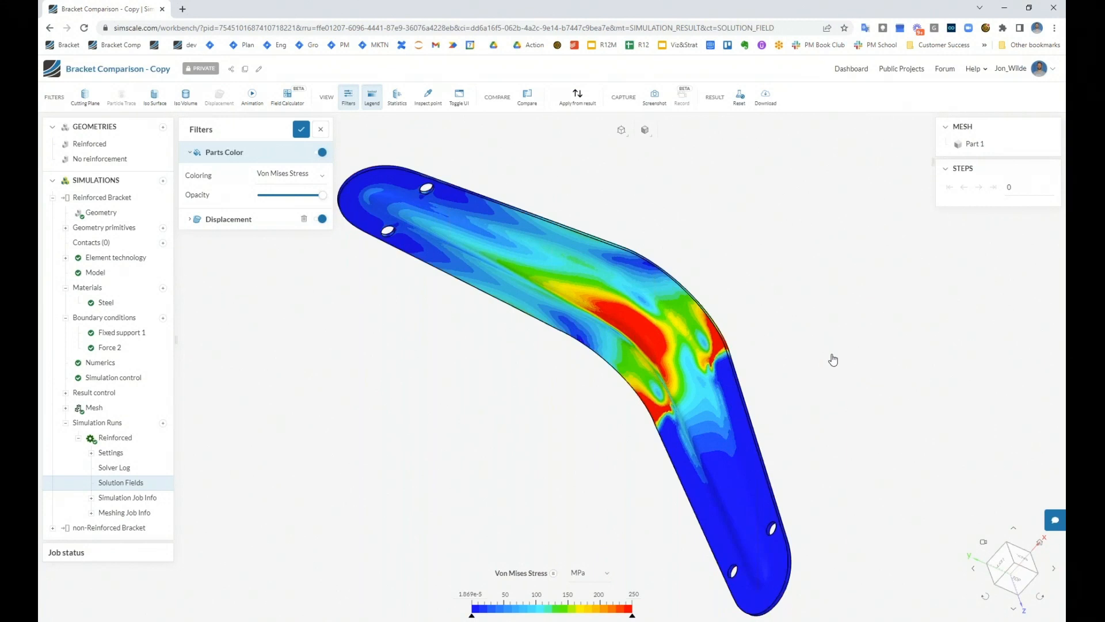
pyautogui.click(1024, 562)
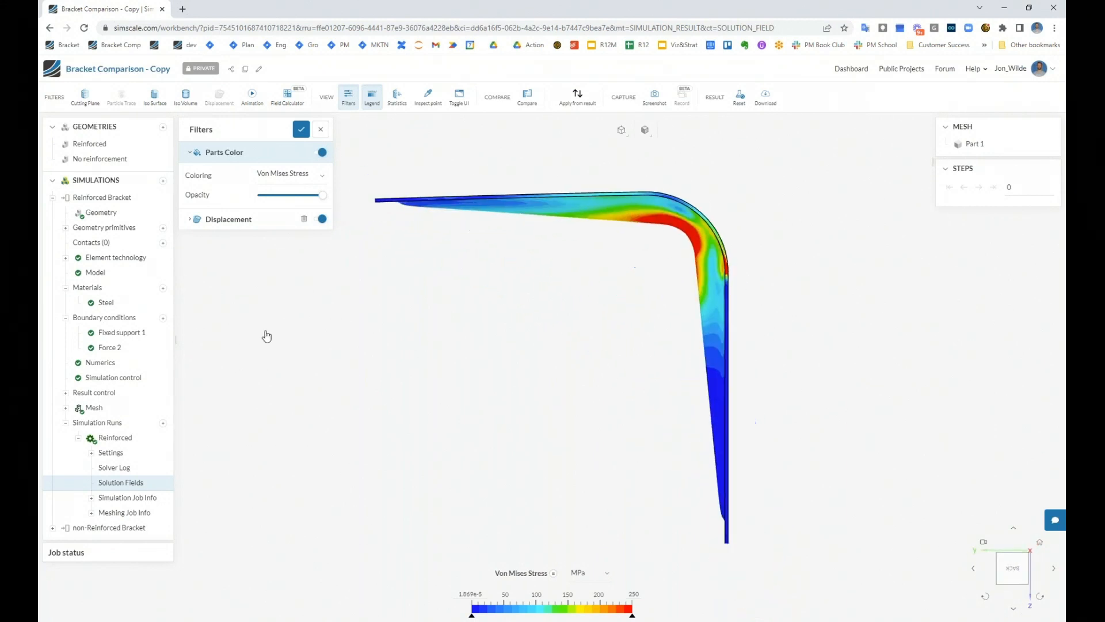
pyautogui.click(198, 221)
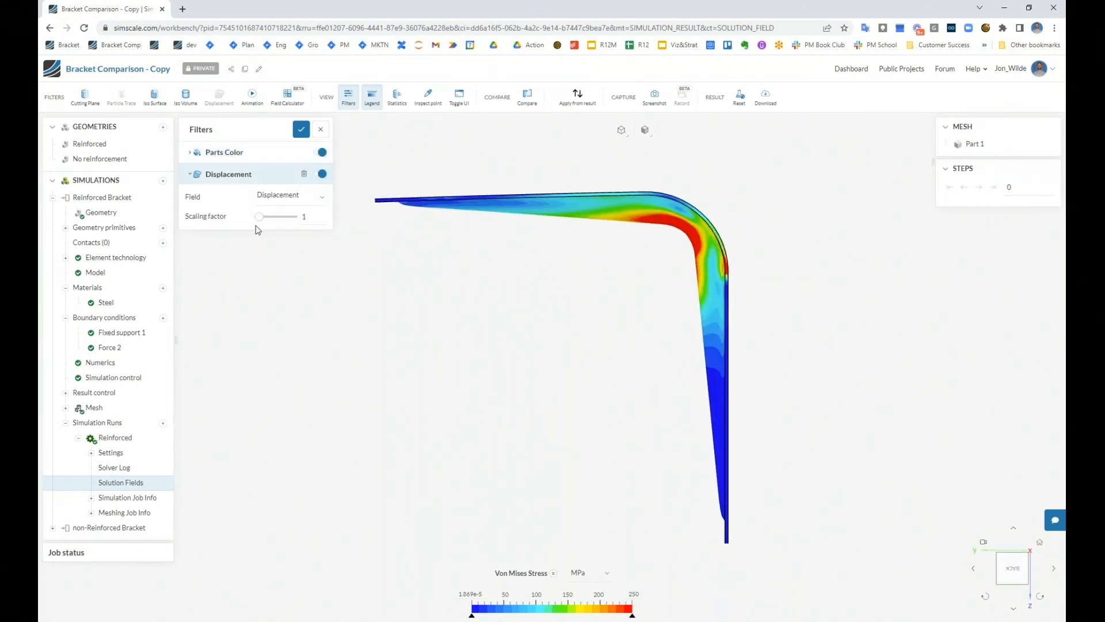
pyautogui.moveTo(259, 217); pyautogui.dragTo(270, 218)
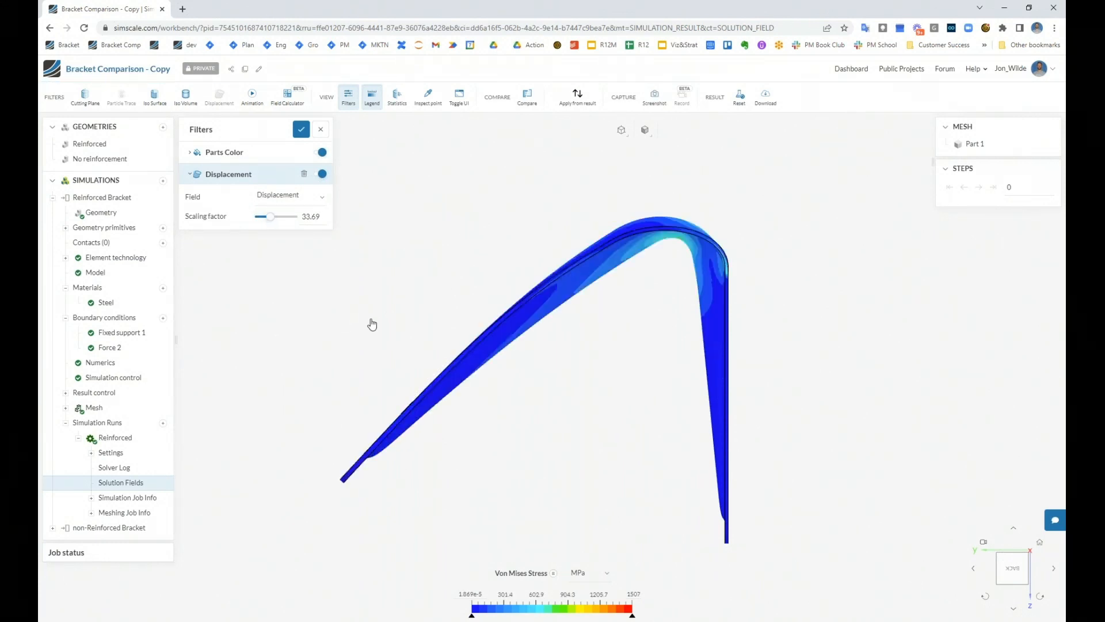
pyautogui.moveTo(270, 217); pyautogui.dragTo(266, 219)
pyautogui.doubleClick(313, 216)
pyautogui.write('5')
# Set the upper limit of the Von Mises Stress legend to 250 MPa.
pyautogui.doubleClick(624, 592)
pyautogui.write('250')
pyautogui.press('Return')
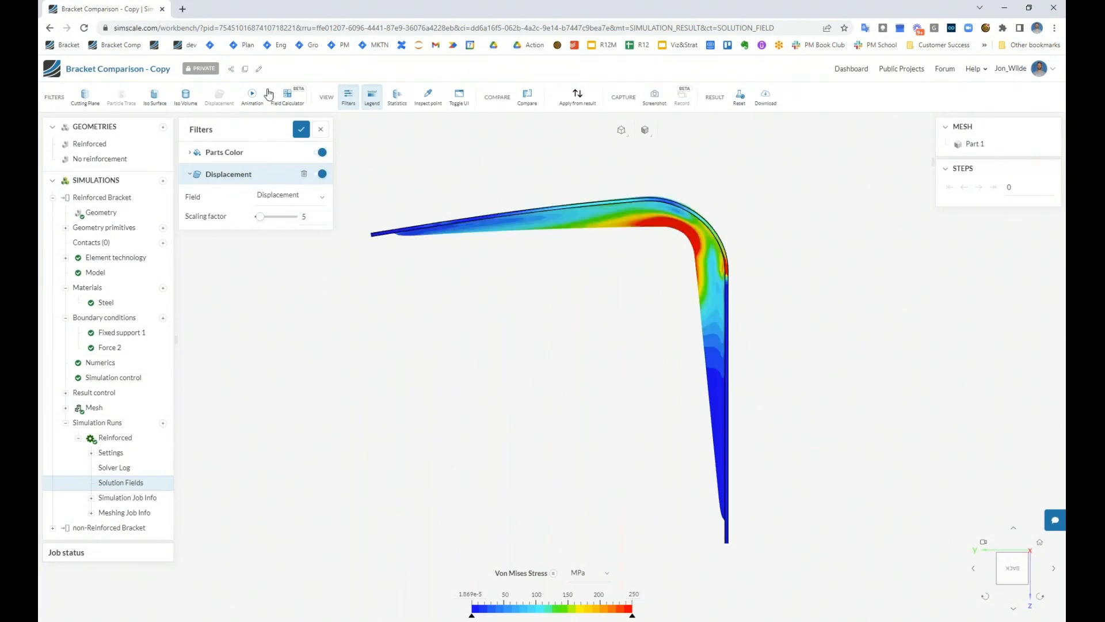
# Animate the bracket's deformation using the Shape animation type and the Half animation range, and play it.
pyautogui.click(253, 104)
pyautogui.click(289, 238)
pyautogui.click(289, 261)
pyautogui.click(268, 317)
pyautogui.click(269, 335)
pyautogui.click(290, 219)
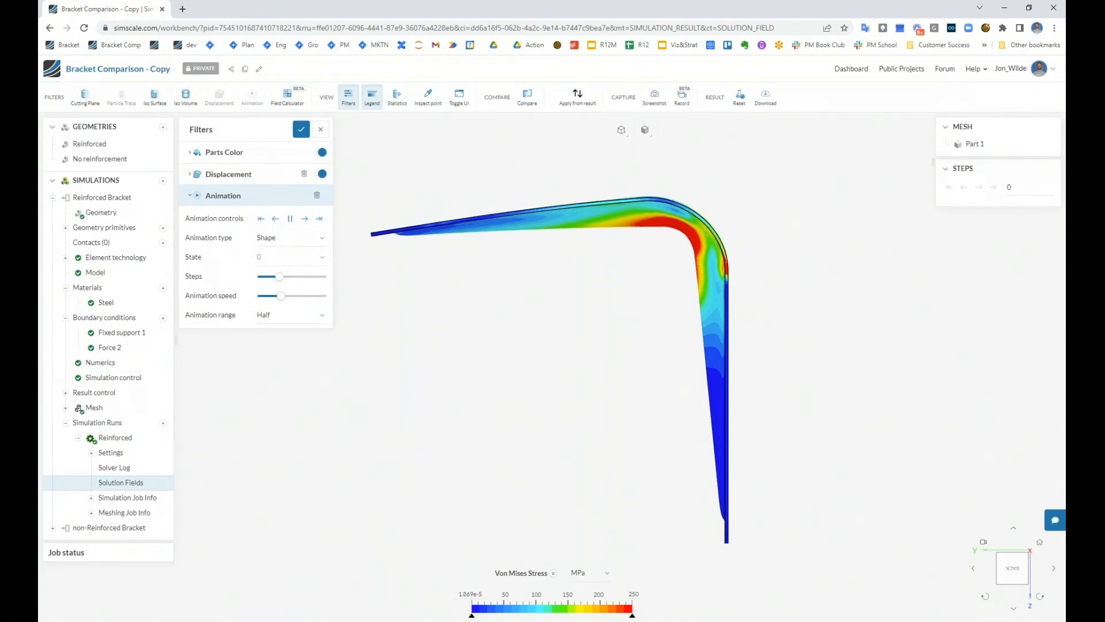
pyautogui.moveTo(454, 323); pyautogui.dragTo(489, 289)
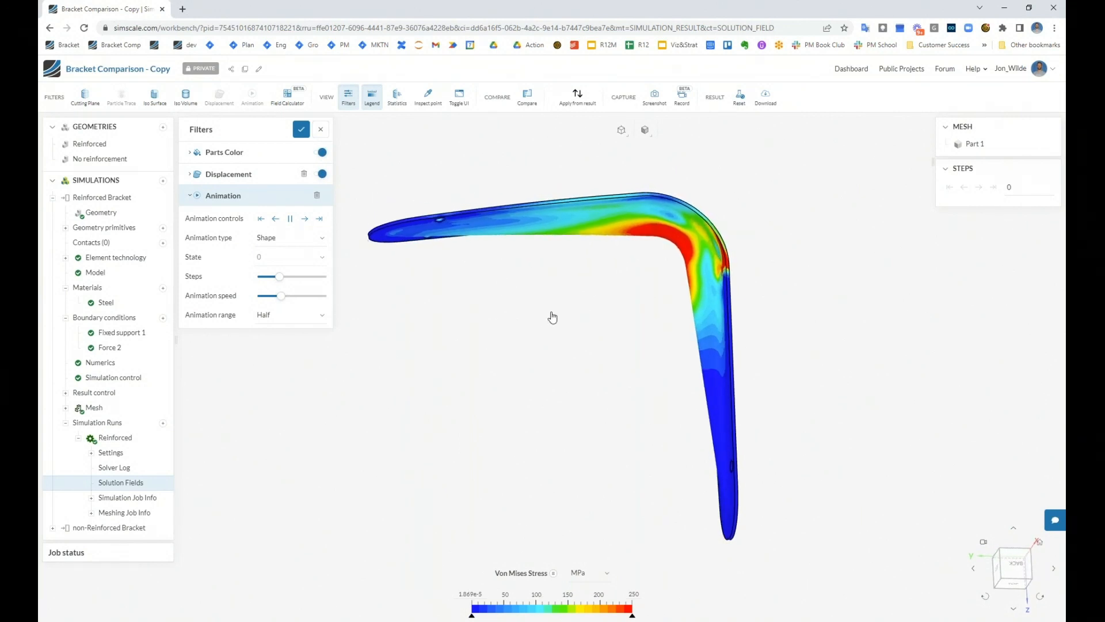
# Remove the animation filter and color the bracket parts by displacement magnitude.
pyautogui.click(260, 155)
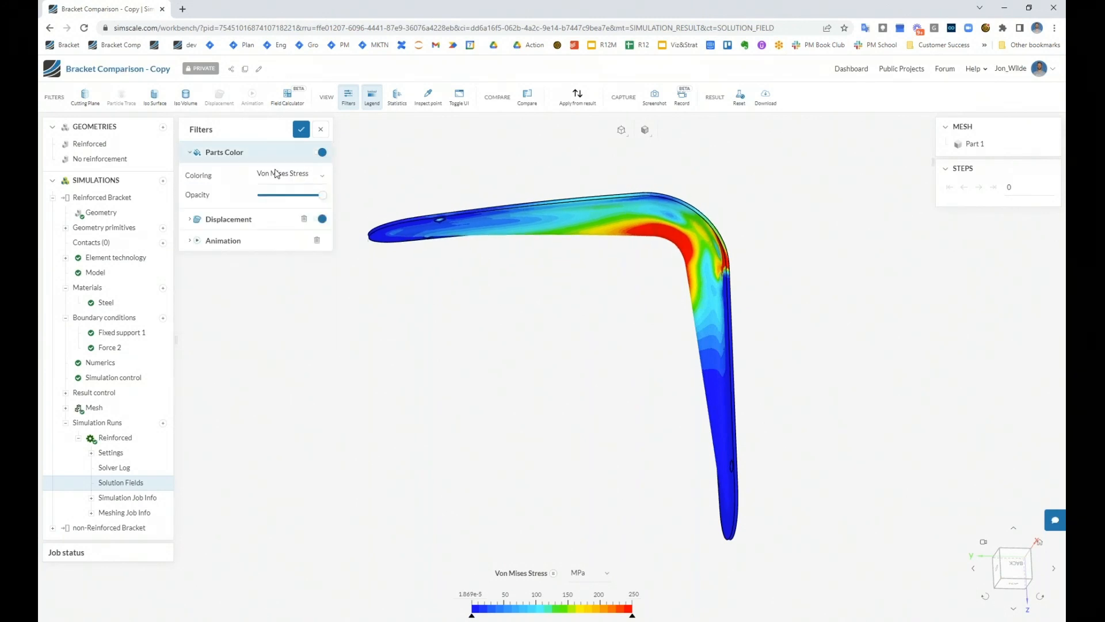
pyautogui.click(319, 241)
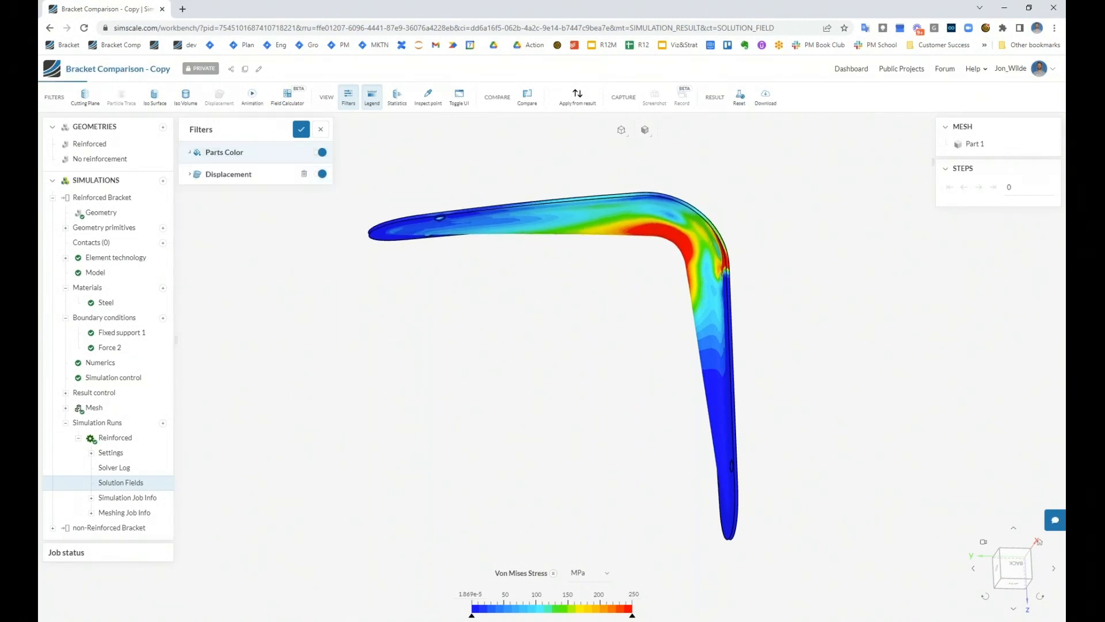
pyautogui.click(283, 157)
pyautogui.click(291, 173)
pyautogui.moveTo(306, 251)
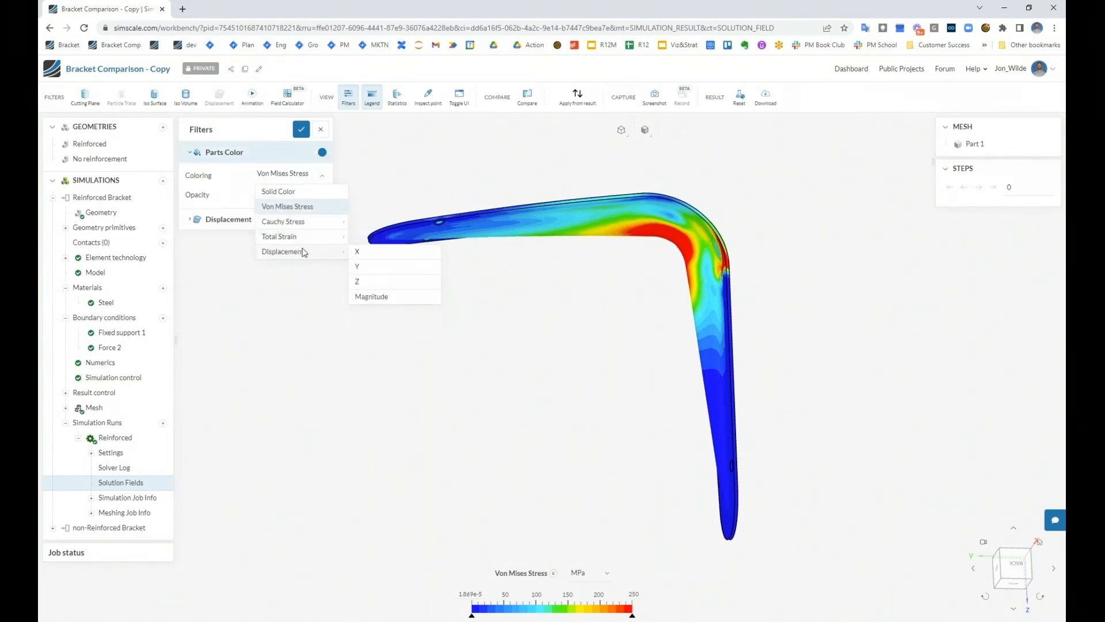
pyautogui.click(381, 295)
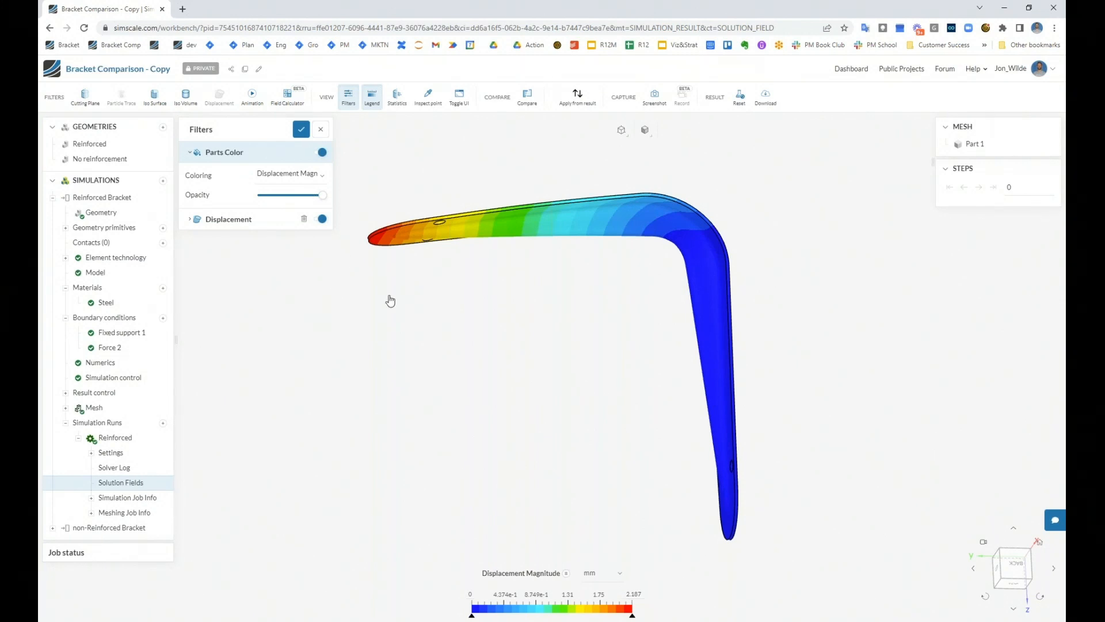
pyautogui.moveTo(391, 301); pyautogui.dragTo(404, 290)
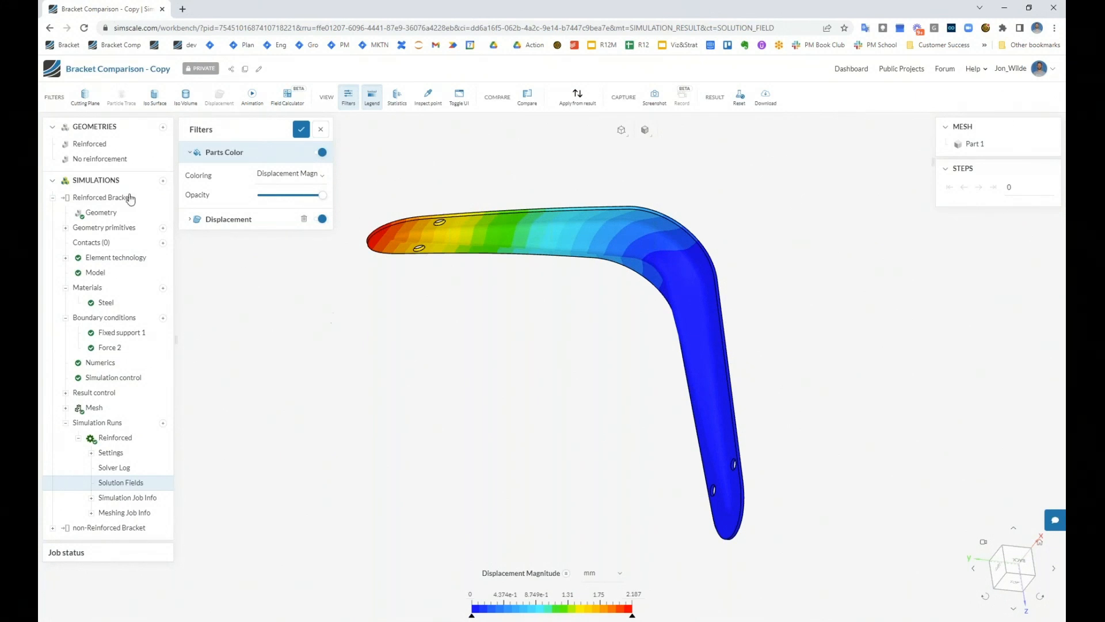
# Open the Reinforced geometry for editing in CAD mode.
pyautogui.click(99, 144)
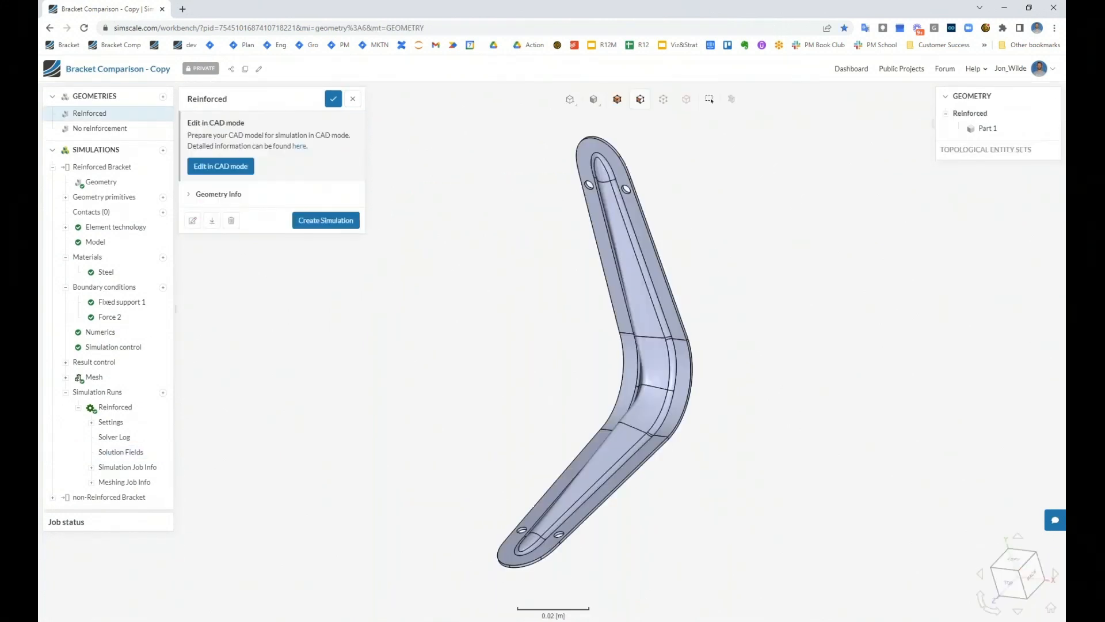
pyautogui.click(222, 172)
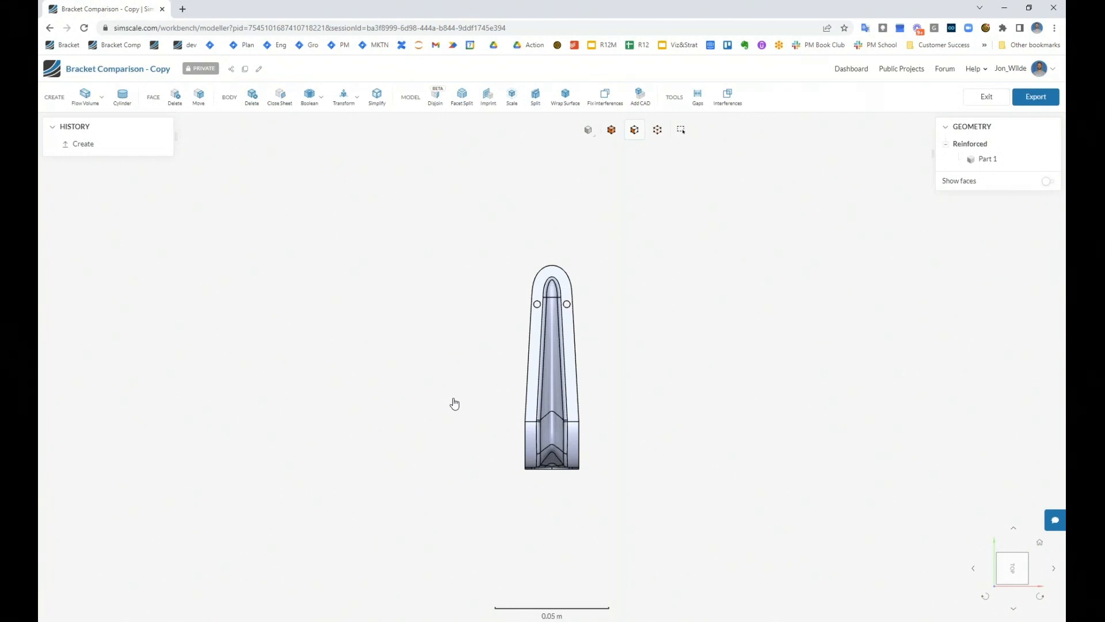
pyautogui.moveTo(643, 361); pyautogui.dragTo(553, 428)
pyautogui.scroll(5, 645, 349)
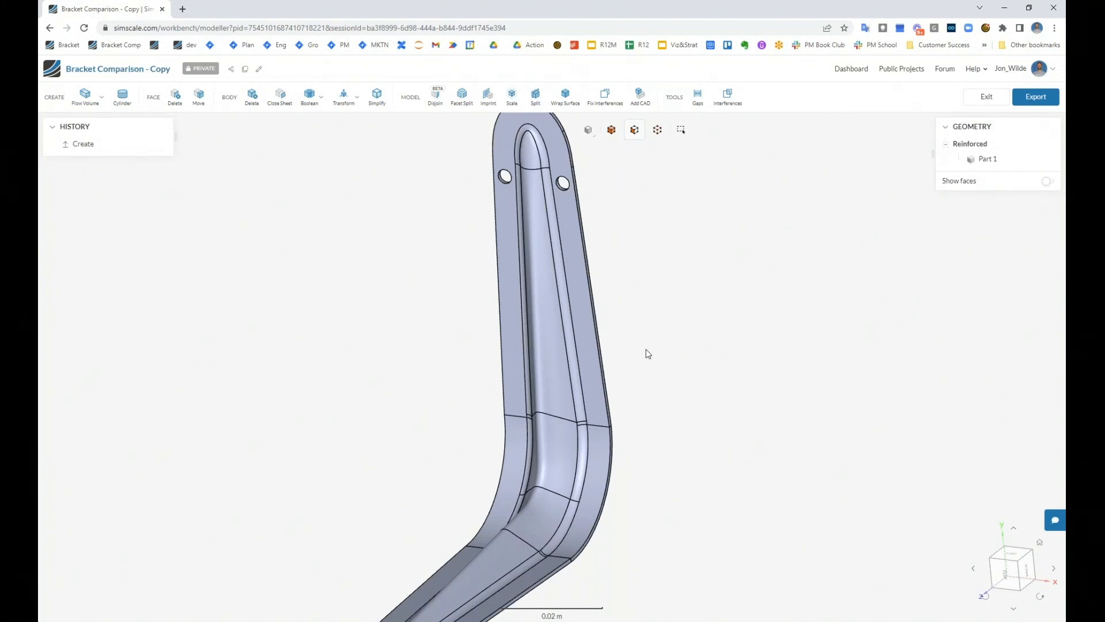
# Try deleting the faces of the vertical arm's two holes with the Shrink healing method, and remove that operation from the history.
pyautogui.click(171, 102)
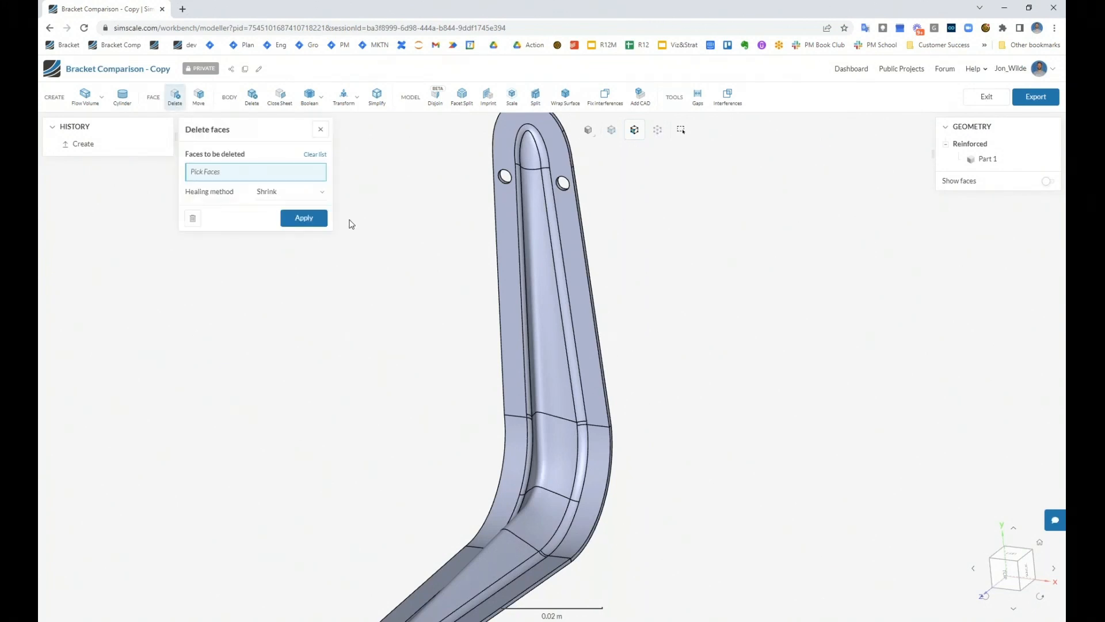
pyautogui.scroll(3, 465, 240)
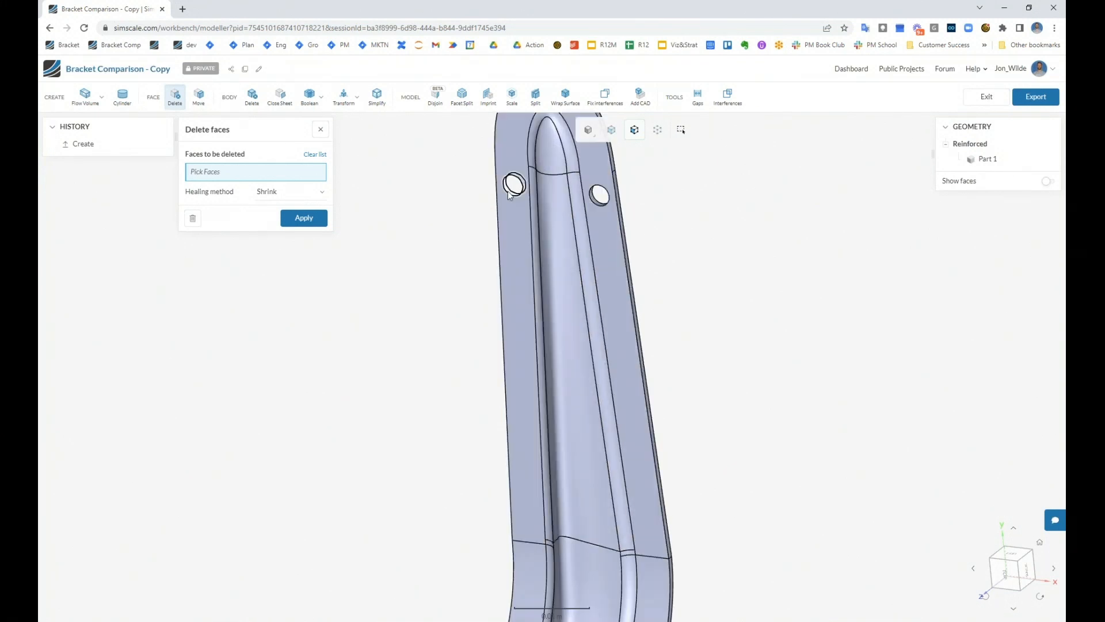
pyautogui.click(527, 201)
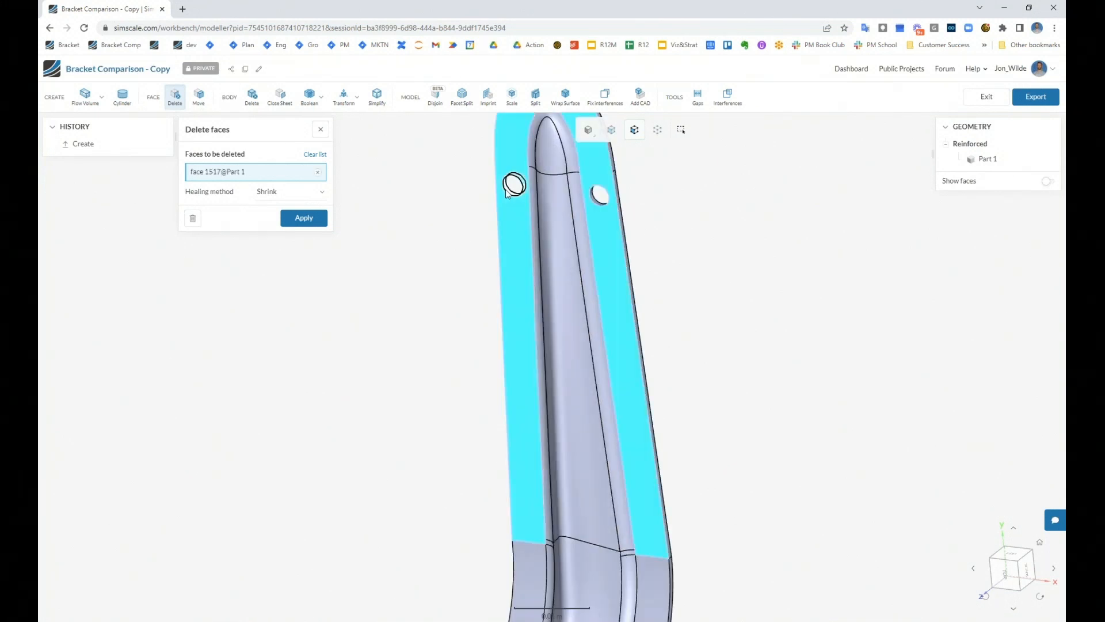
pyautogui.click(600, 197)
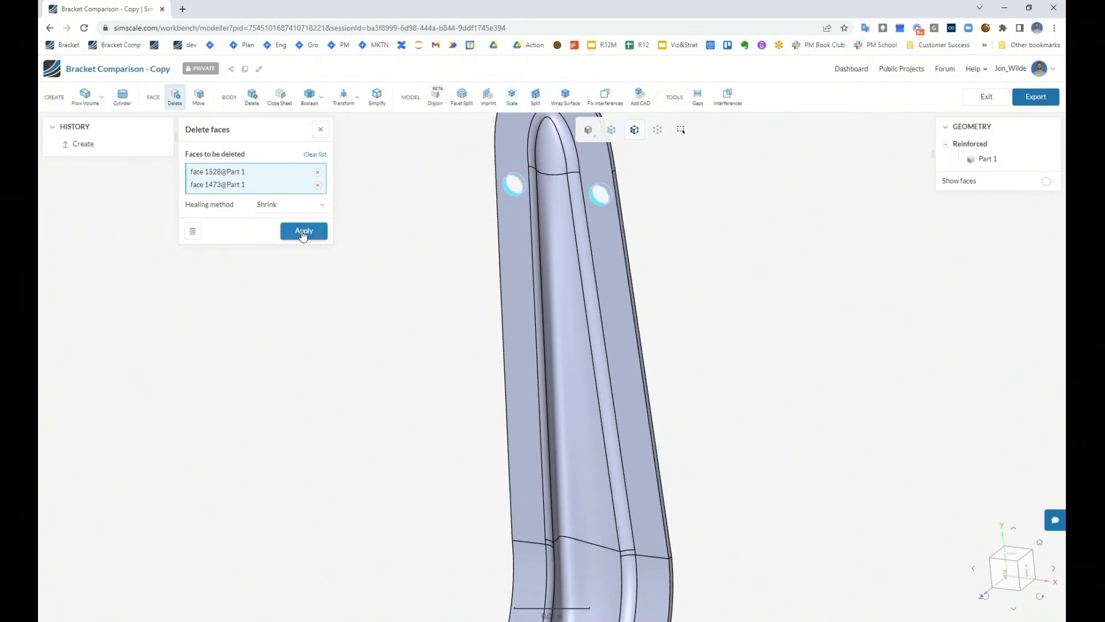
pyautogui.click(303, 231)
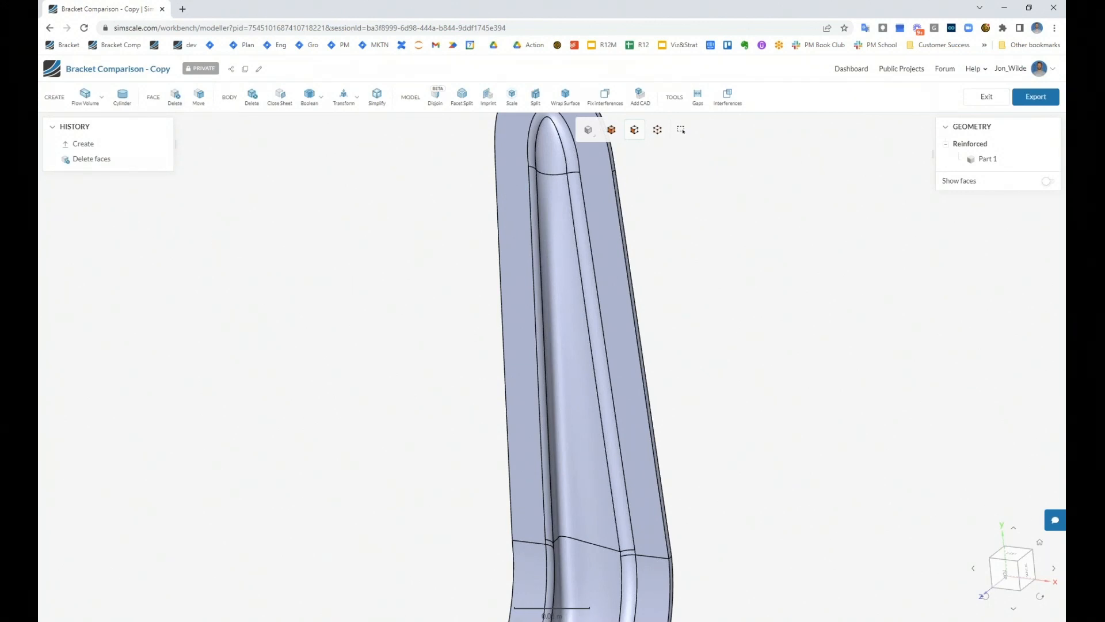
pyautogui.click(171, 164)
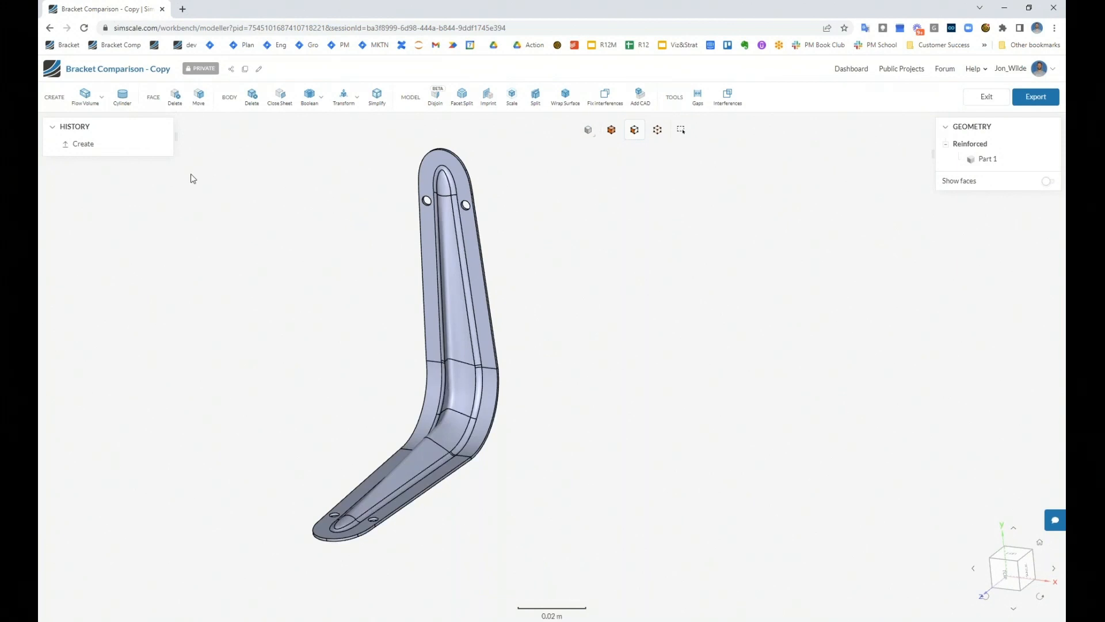
pyautogui.click(97, 107)
pyautogui.click(89, 122)
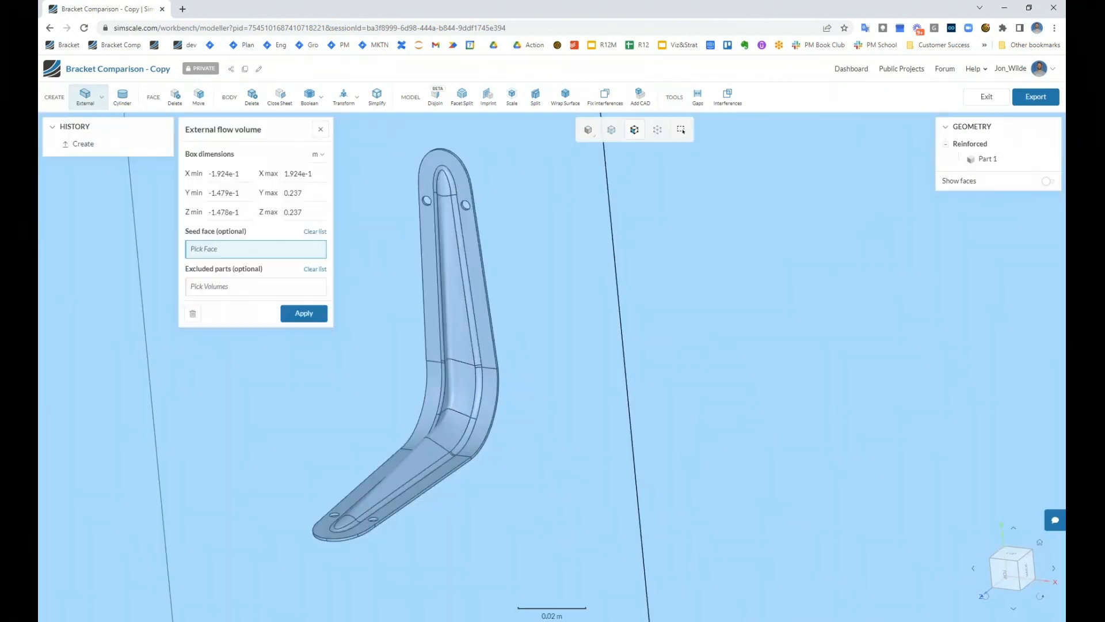
pyautogui.moveTo(693, 301); pyautogui.dragTo(670, 317)
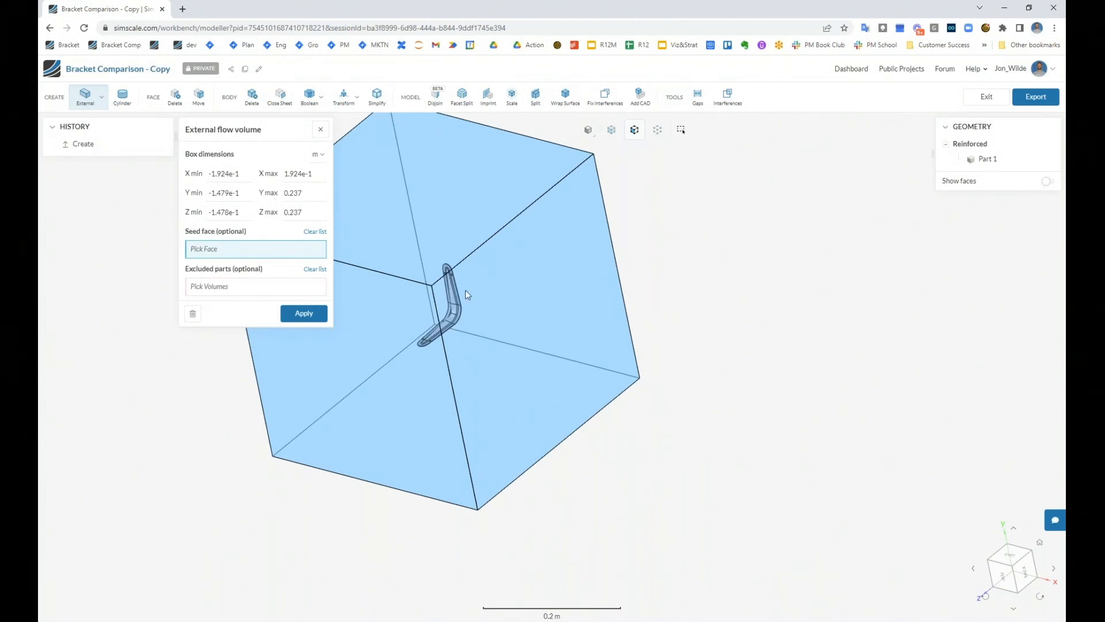
pyautogui.click(320, 130)
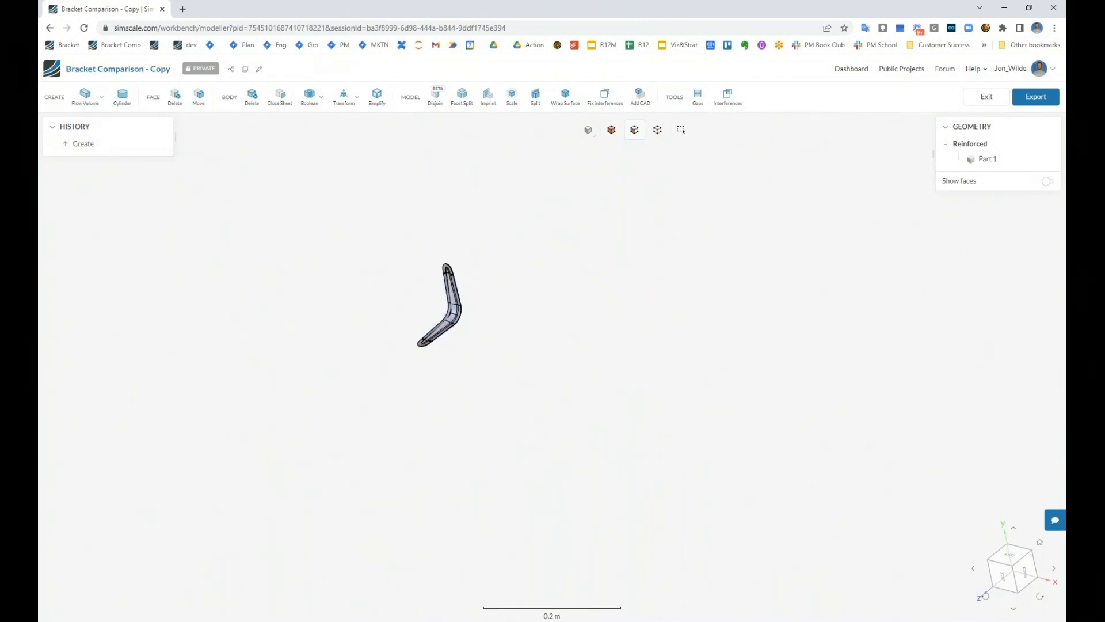
# Check the reinforced CAD model for interferences and leave CAD mode without exporting.
pyautogui.scroll(5, 439, 308)
pyautogui.scroll(4, 439, 304)
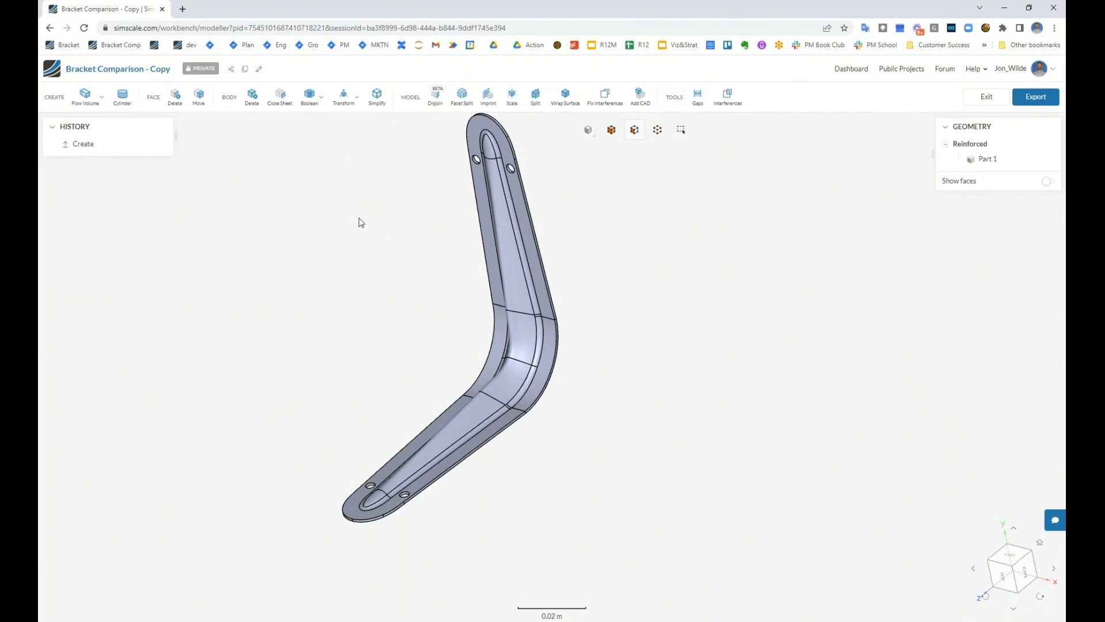
pyautogui.click(305, 101)
pyautogui.click(728, 96)
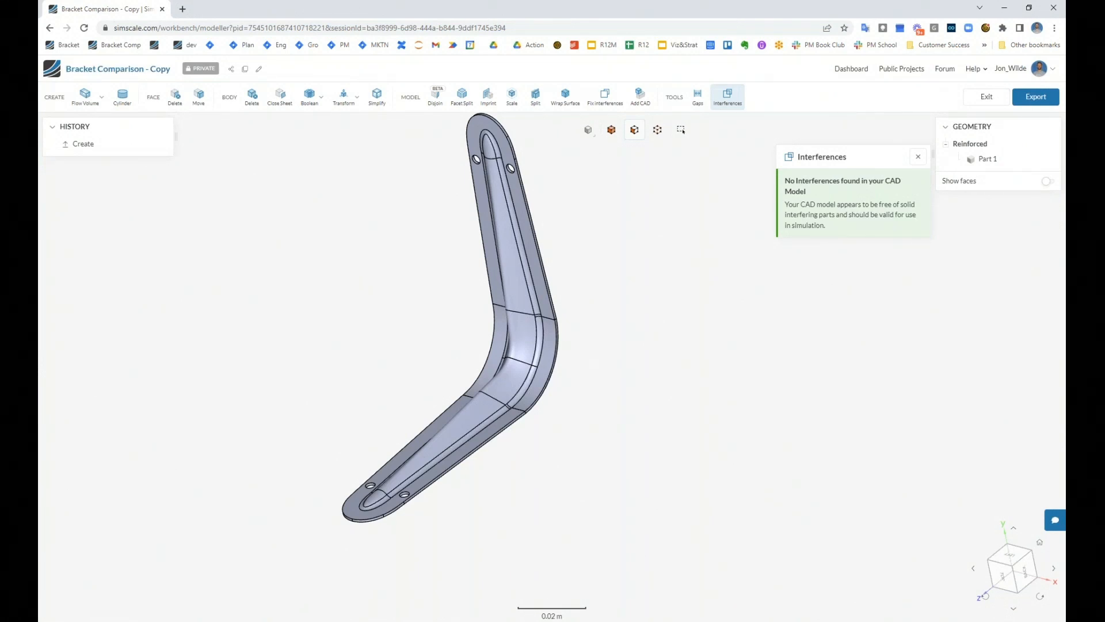
pyautogui.click(986, 98)
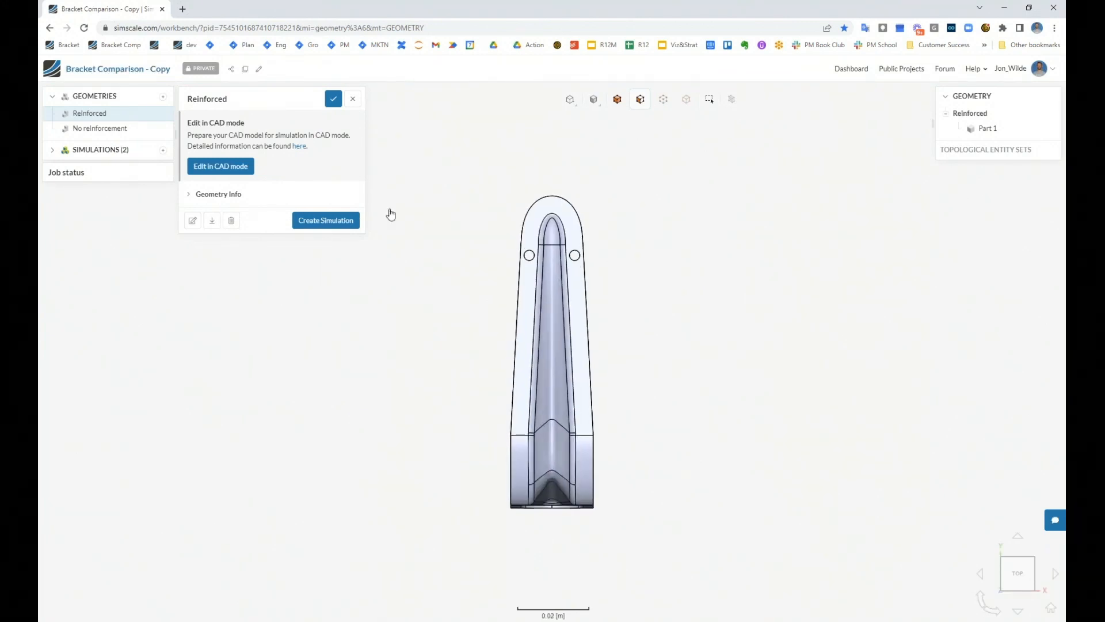
# View the No reinforcement geometry, duplicate the Reinforced Bracket simulation and open the copy.
pyautogui.click(101, 132)
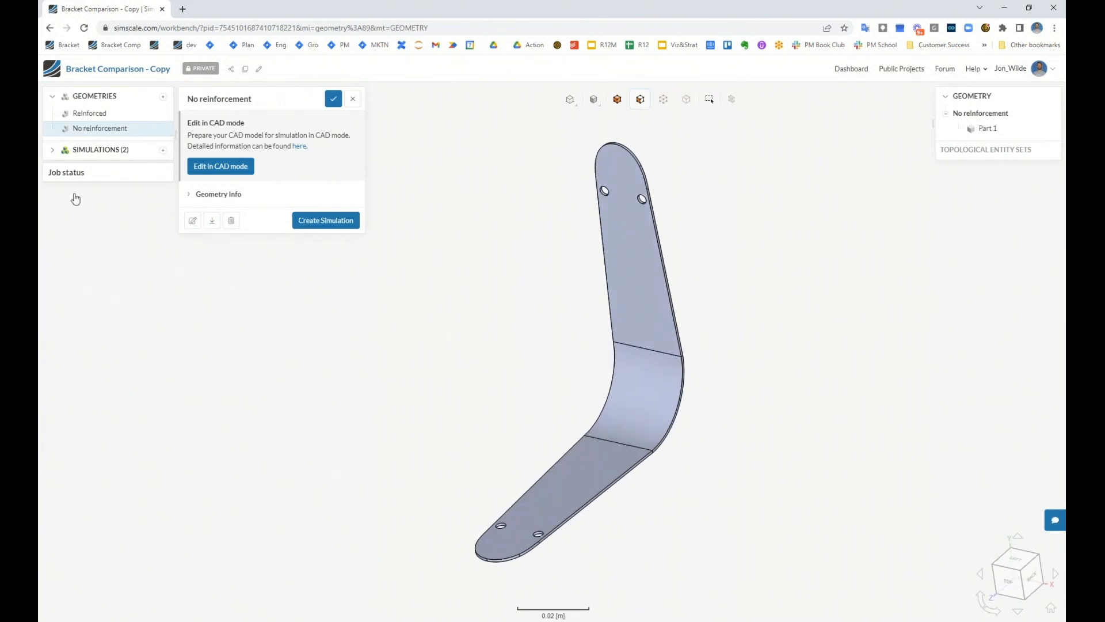
pyautogui.click(53, 150)
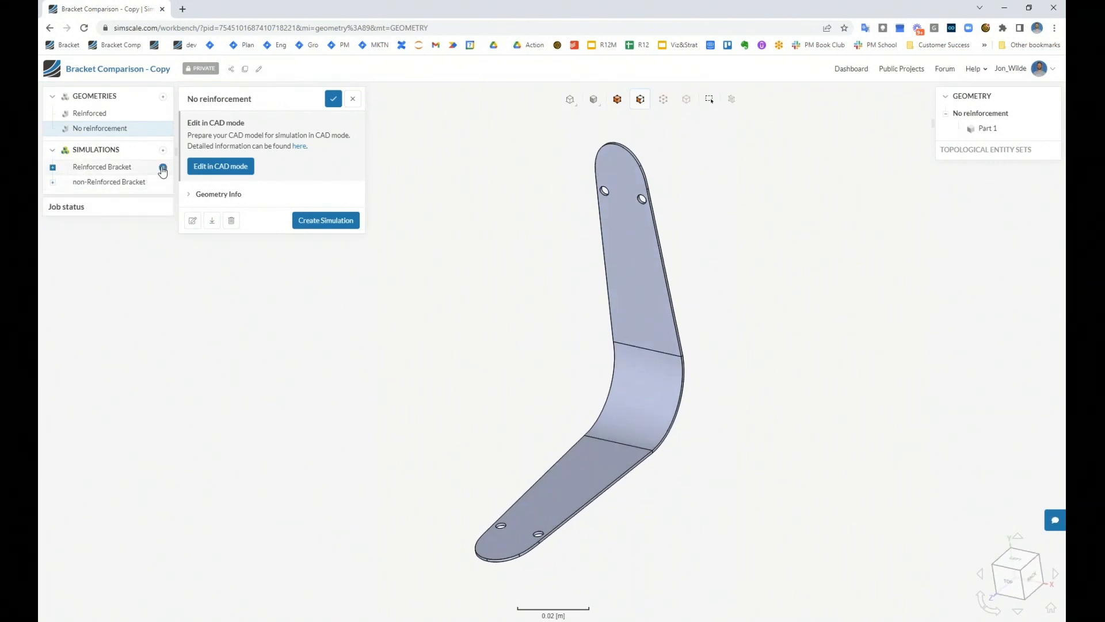
pyautogui.click(163, 168)
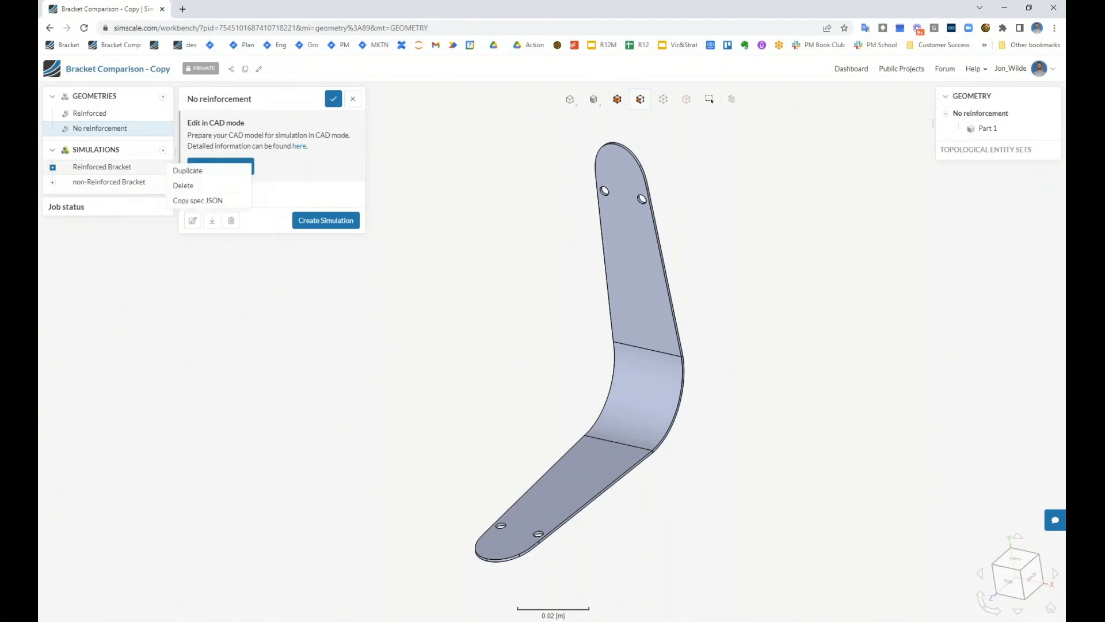
pyautogui.click(173, 170)
pyautogui.click(121, 197)
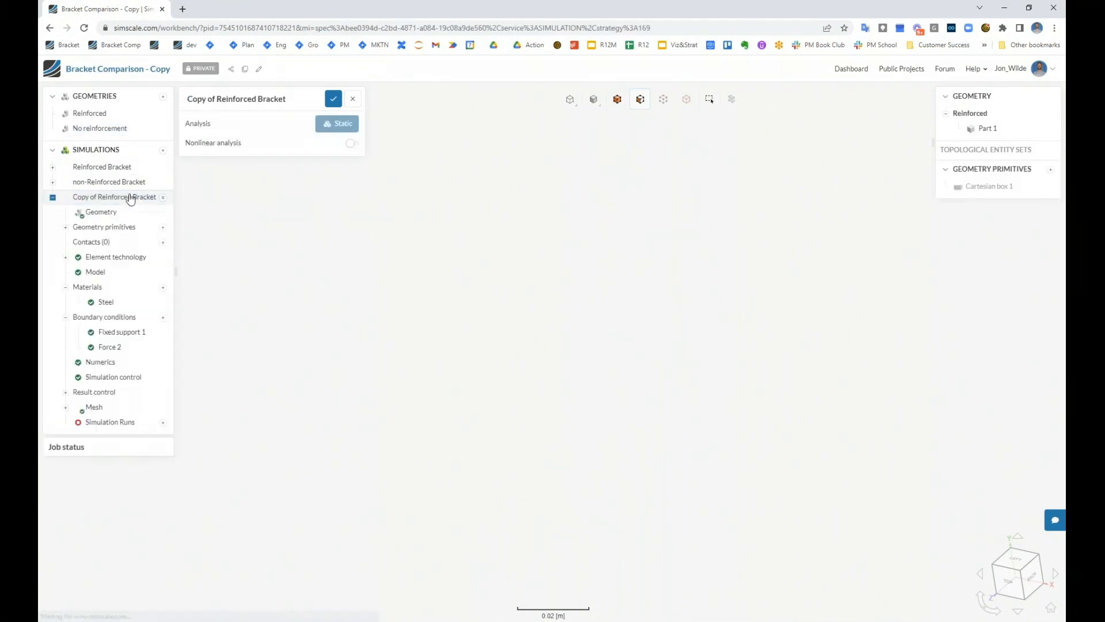
# Assign the No reinforcement geometry as the simulation domain of the copied Reinforced Bracket simulation.
pyautogui.click(116, 212)
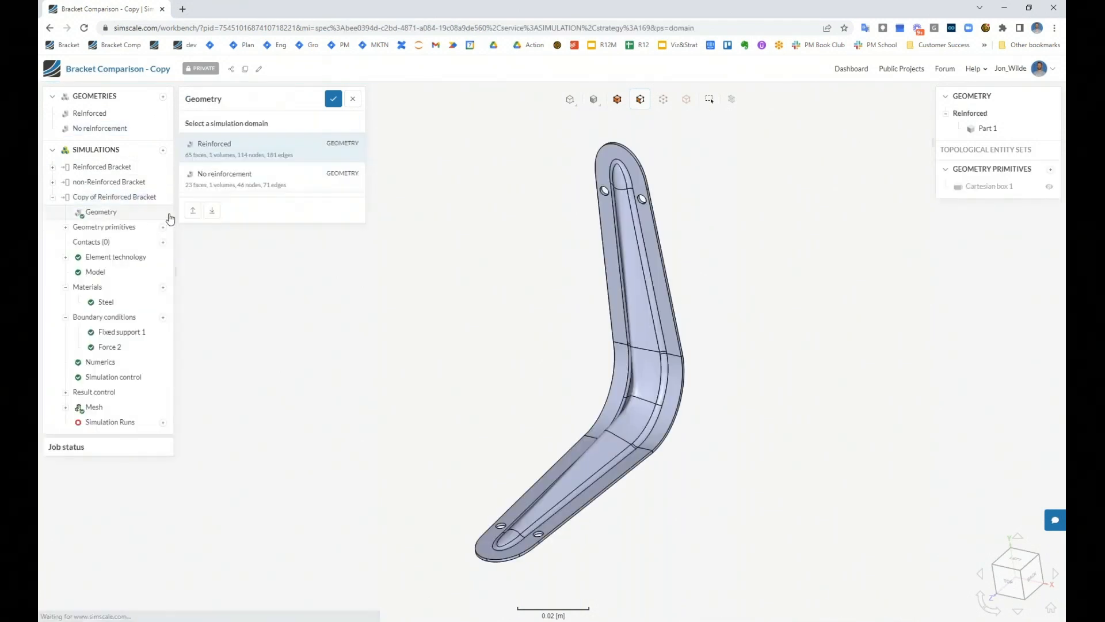
pyautogui.click(225, 180)
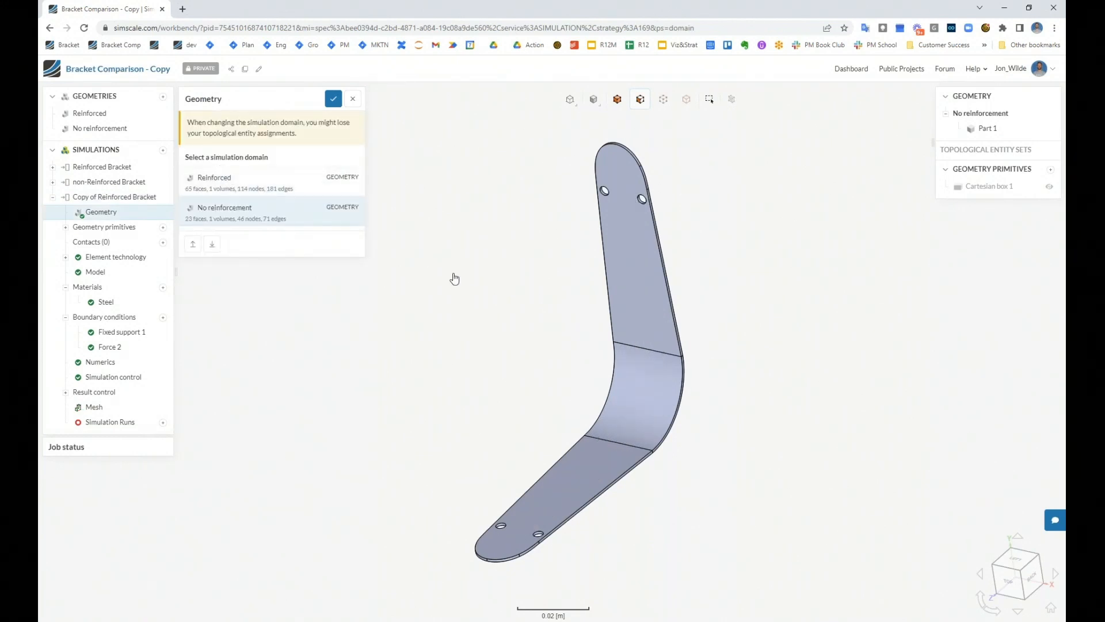
pyautogui.click(334, 99)
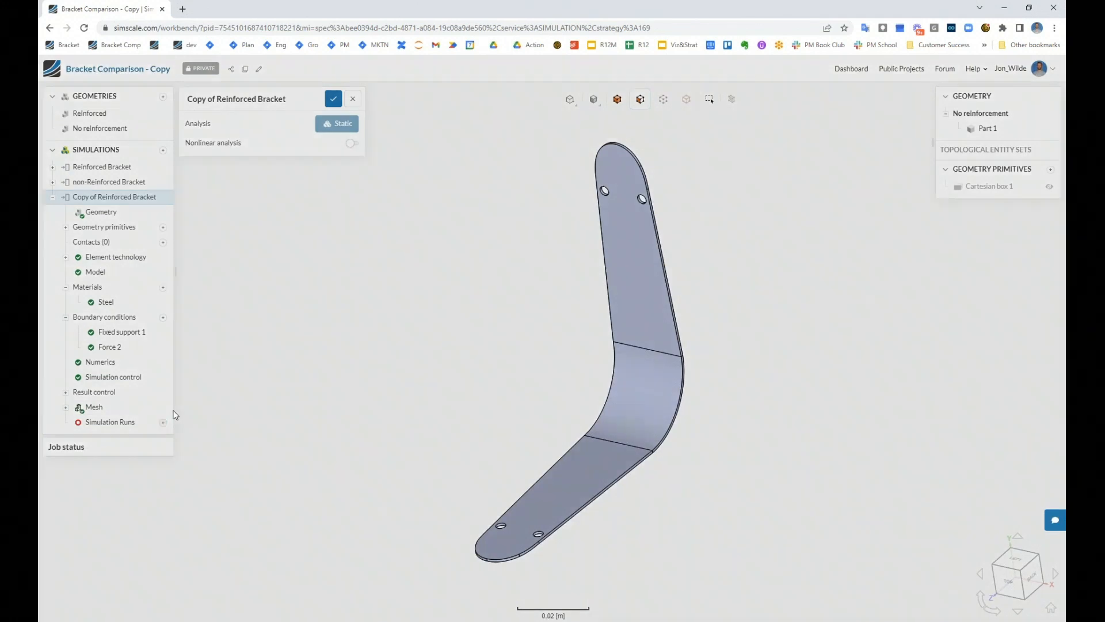
# Start a run named Run 1 for the copied Reinforced Bracket simulation.
pyautogui.click(163, 422)
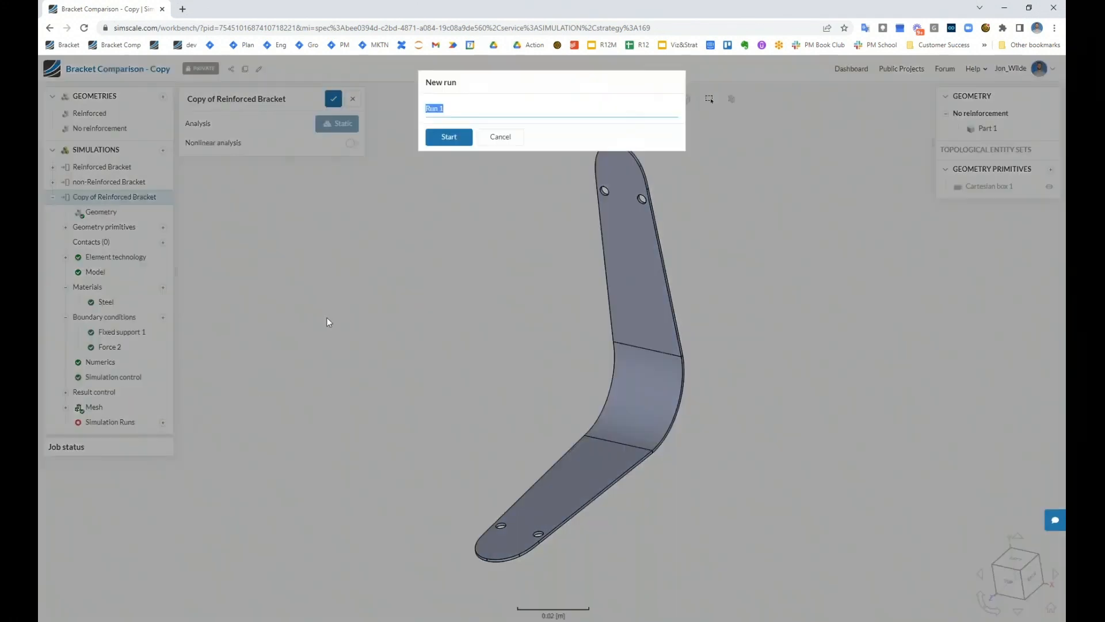
pyautogui.click(448, 169)
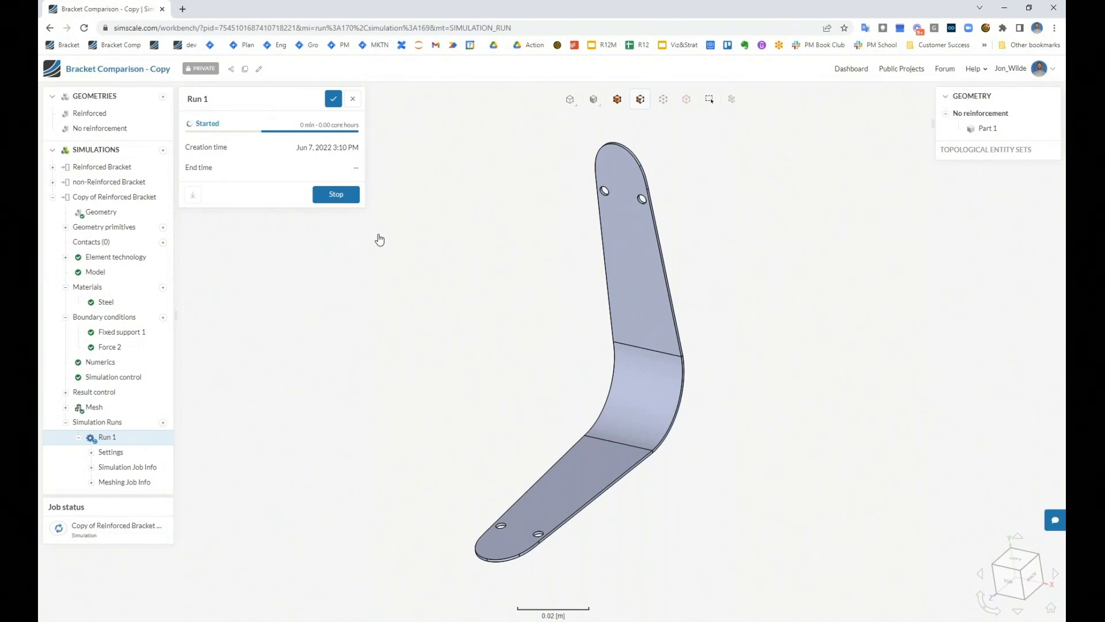
pyautogui.moveTo(383, 296); pyautogui.dragTo(348, 329)
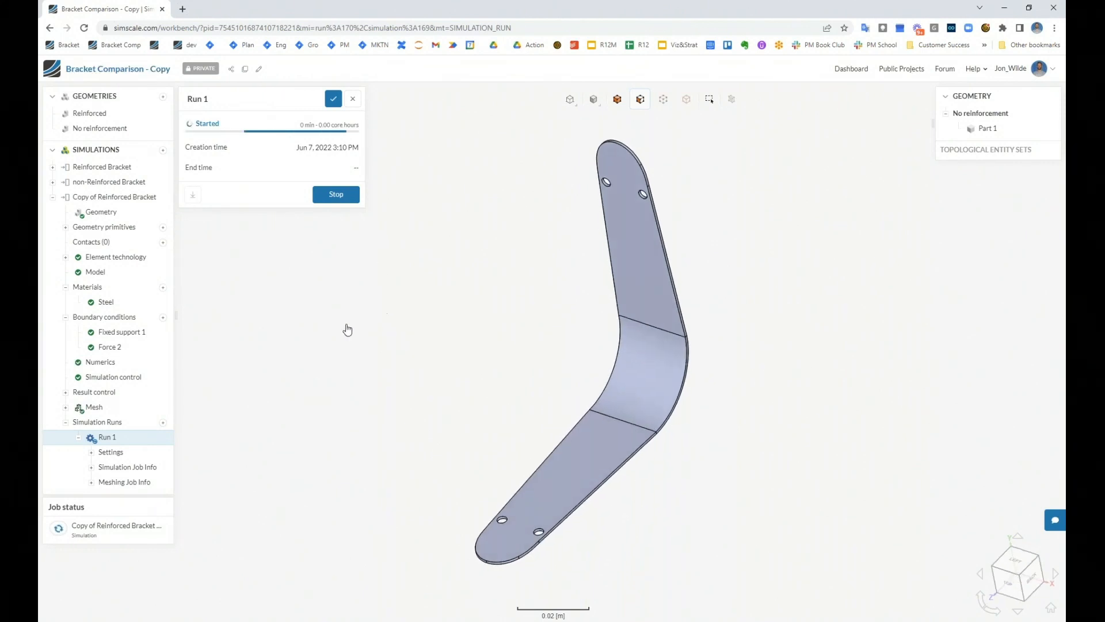
# Review the Fixed support 1 and Force 2 assignments in the copied simulation.
pyautogui.click(131, 337)
pyautogui.moveTo(493, 327); pyautogui.dragTo(280, 279)
pyautogui.click(108, 350)
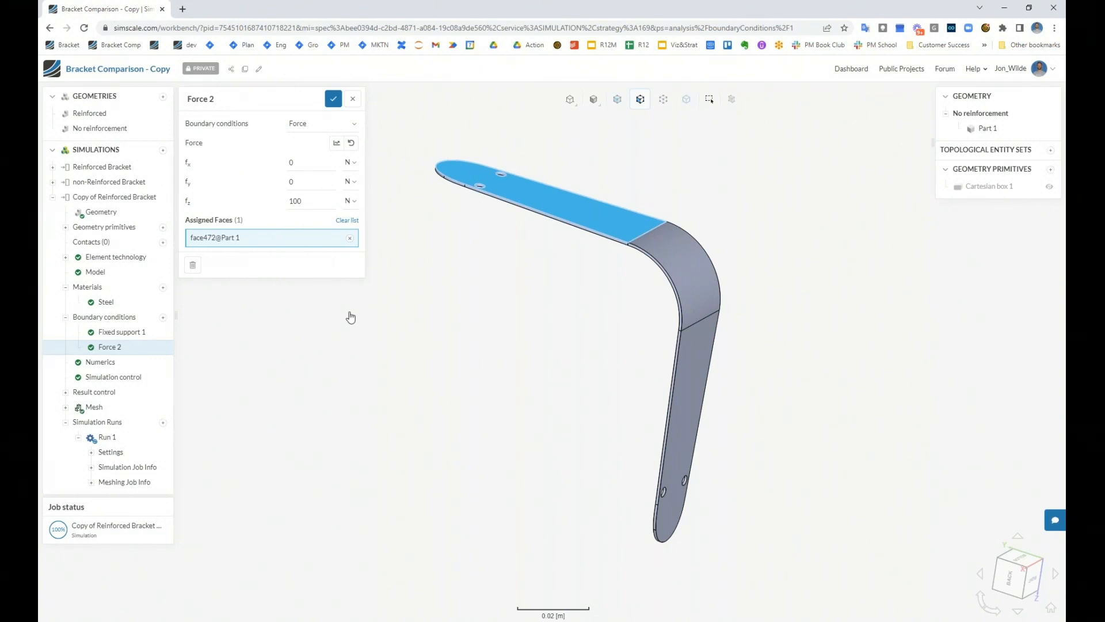
# Replace the copied simulation's Steel material with the custom Steel 2 material for Part 1.
pyautogui.click(105, 305)
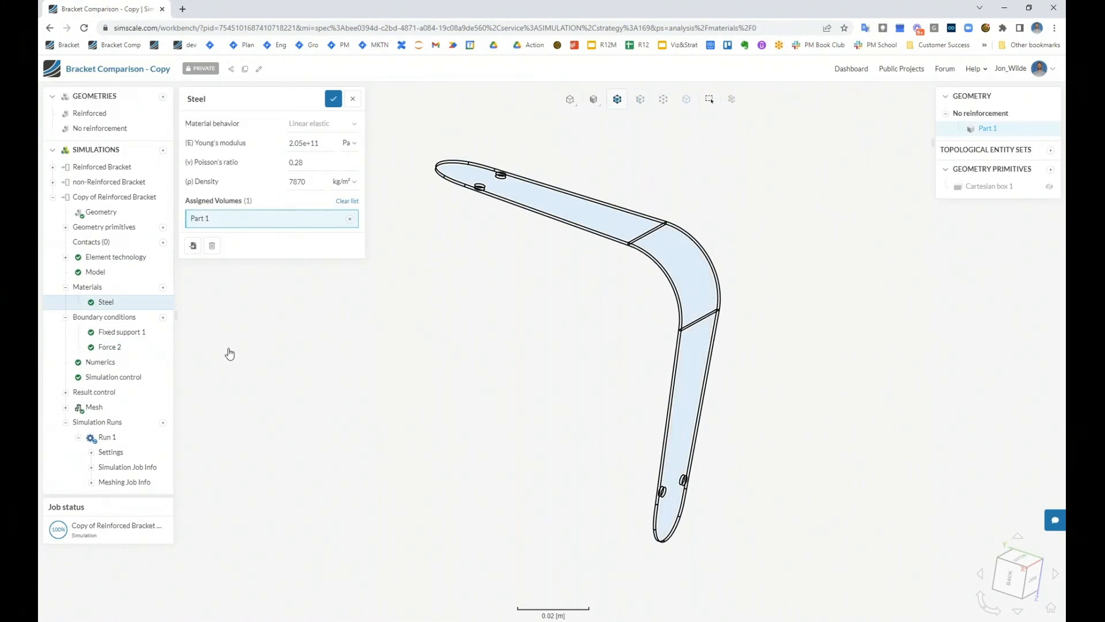
pyautogui.moveTo(364, 420); pyautogui.dragTo(495, 329)
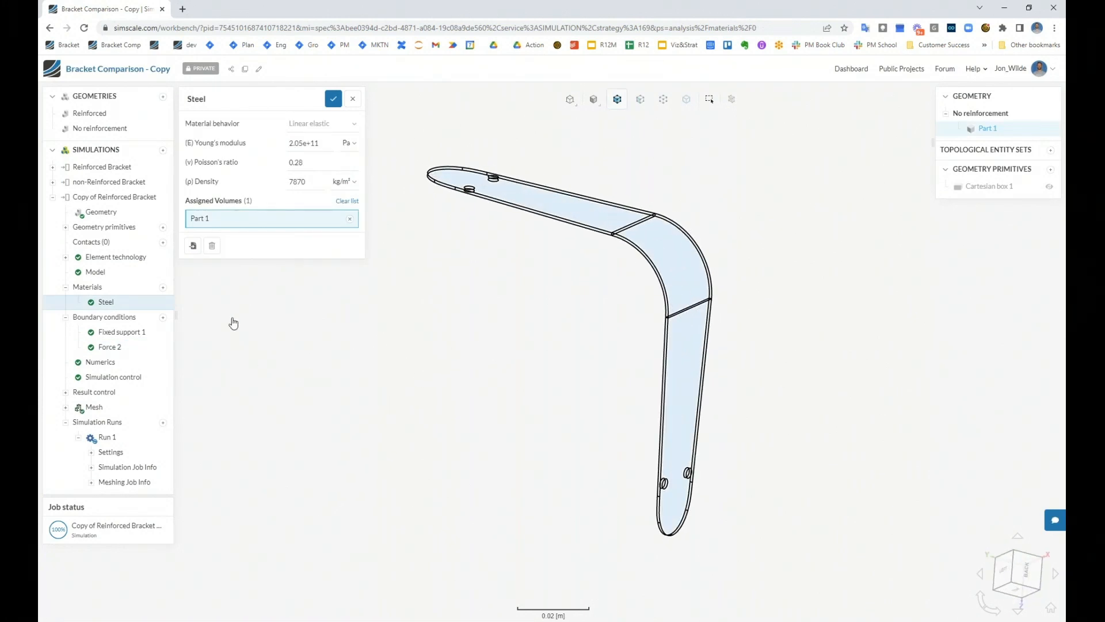
pyautogui.click(193, 245)
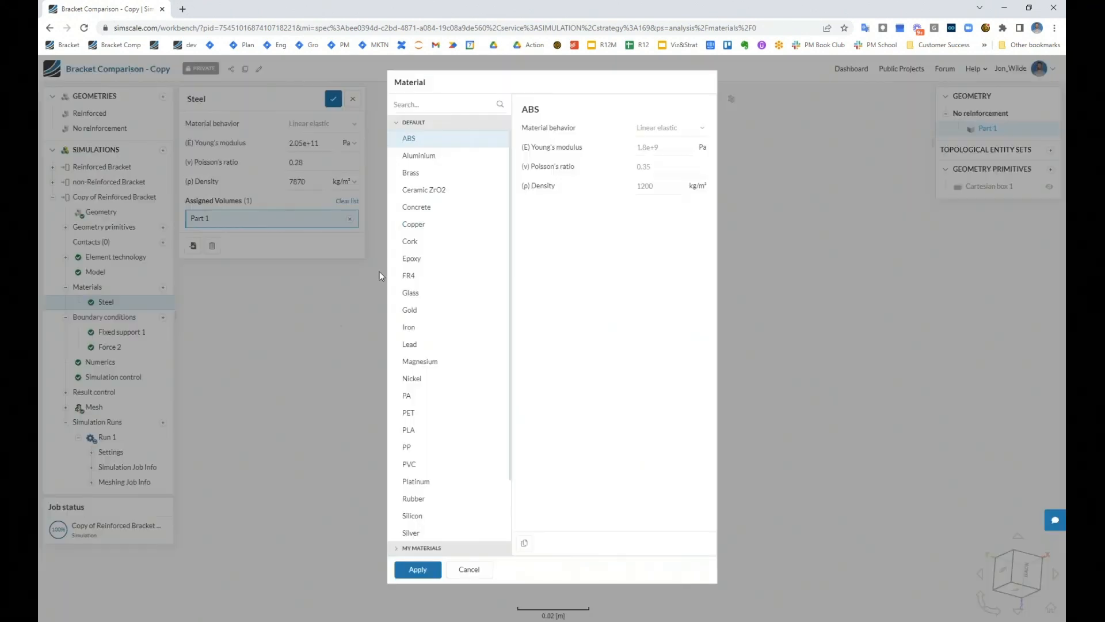
pyautogui.click(411, 124)
pyautogui.click(417, 140)
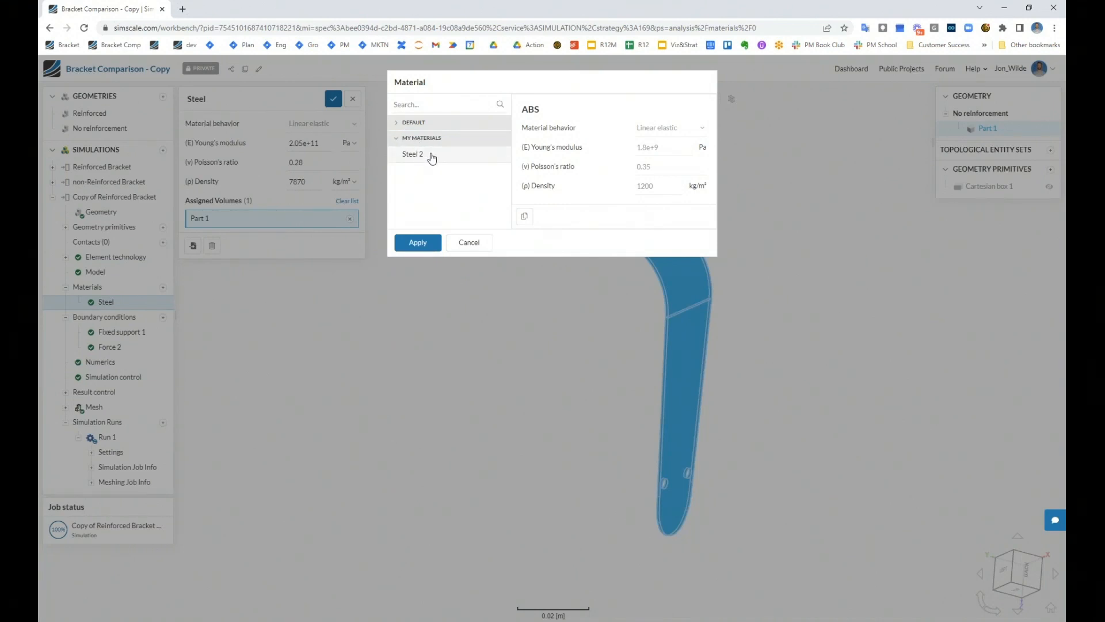
pyautogui.click(425, 158)
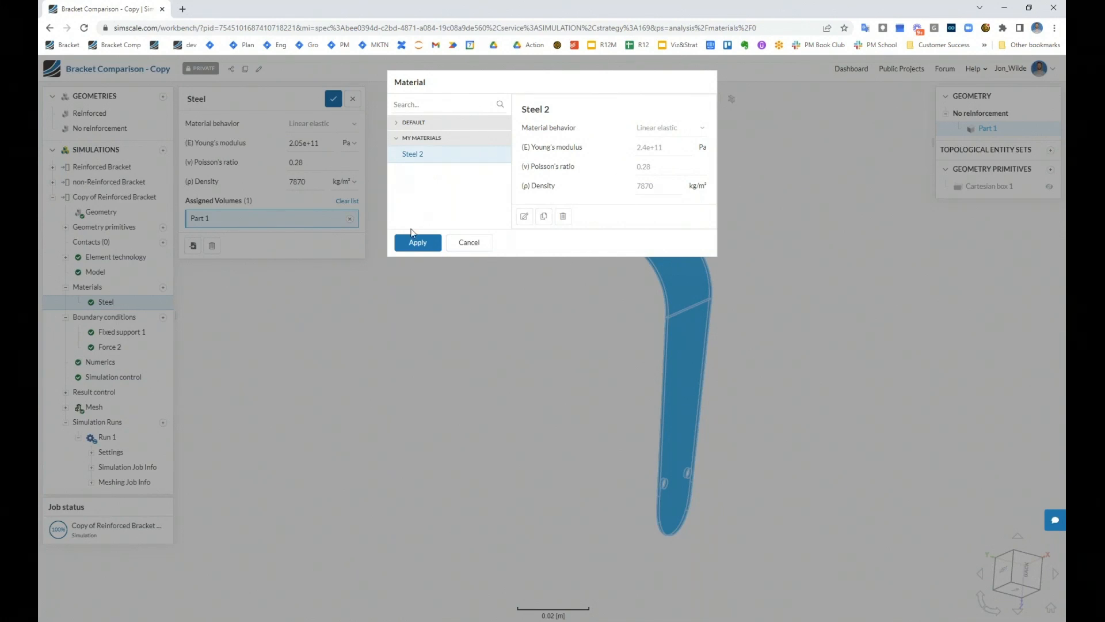
pyautogui.click(415, 242)
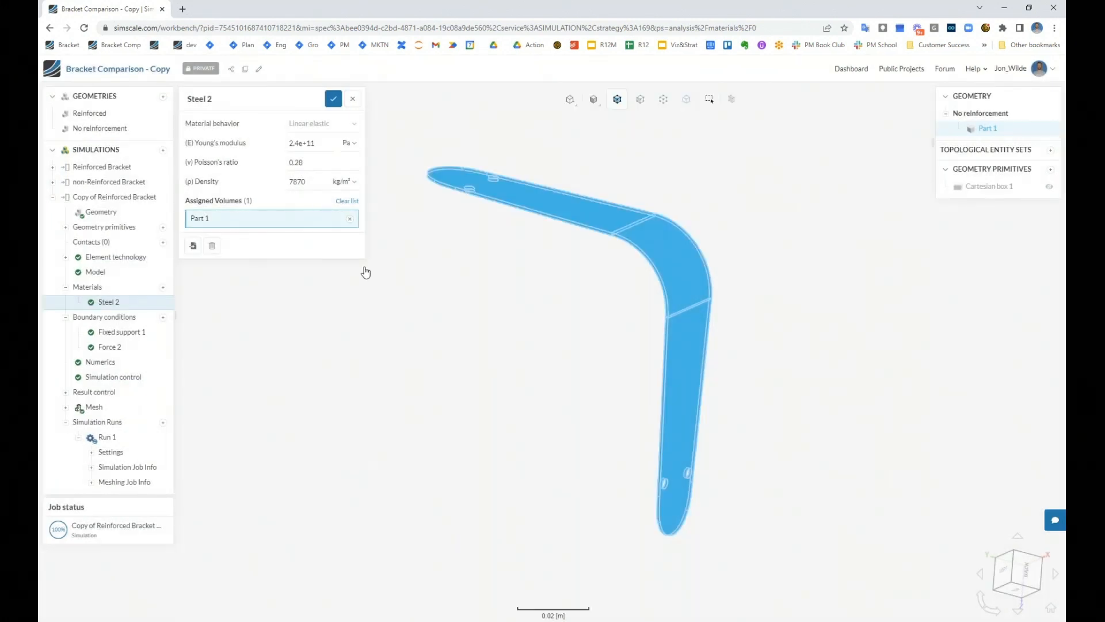
# Start a new run named Stronger for the copied simulation with the changed material.
pyautogui.click(334, 100)
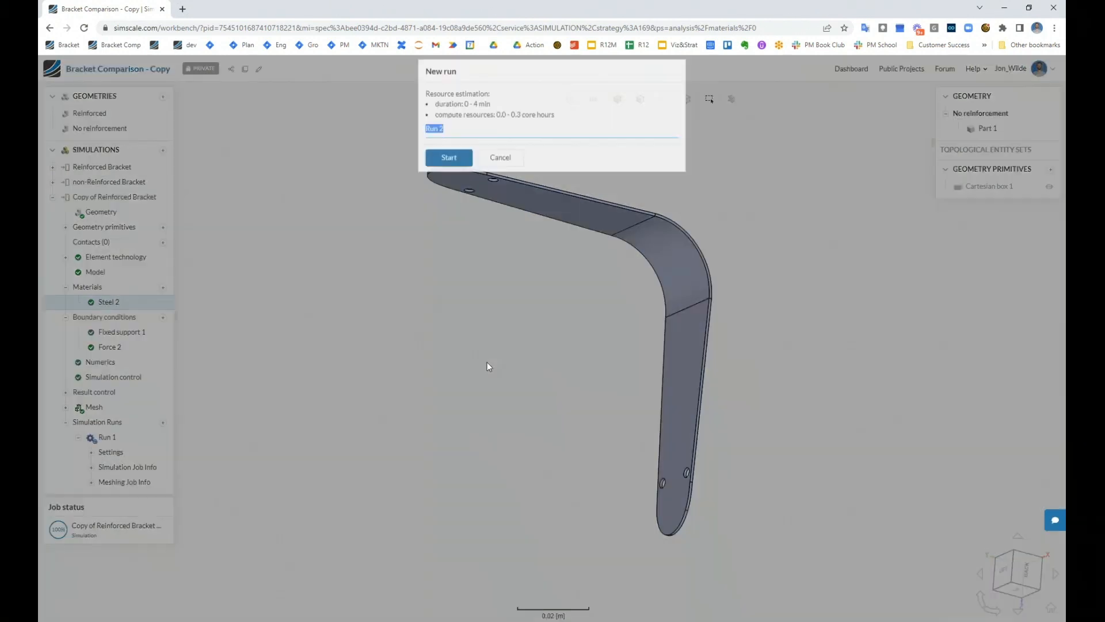
pyautogui.write('Stronger')
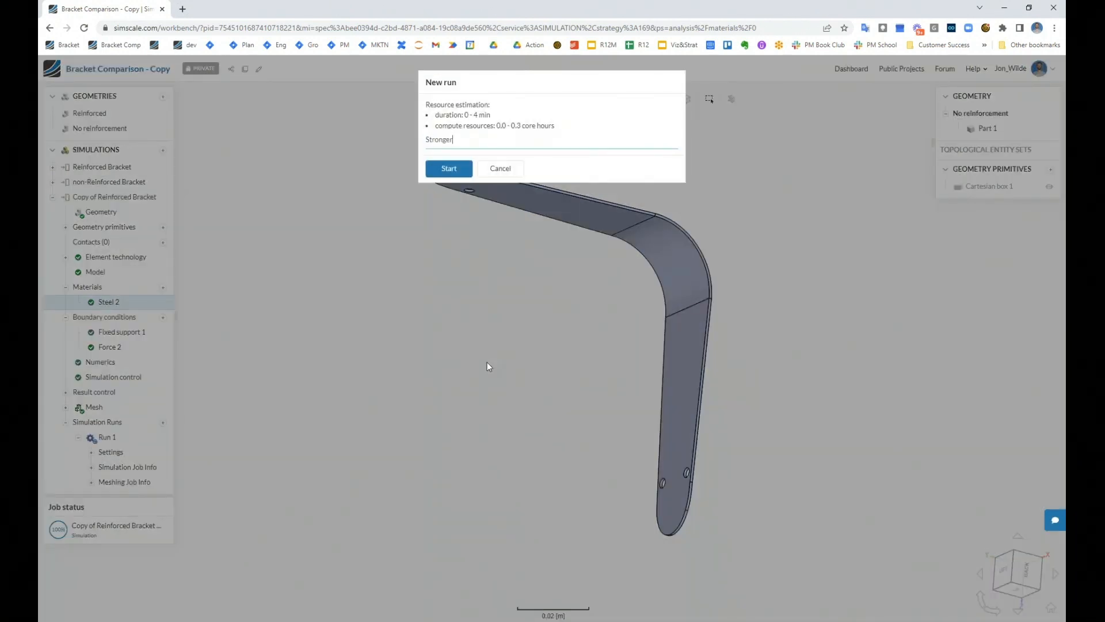
pyautogui.press('Return')
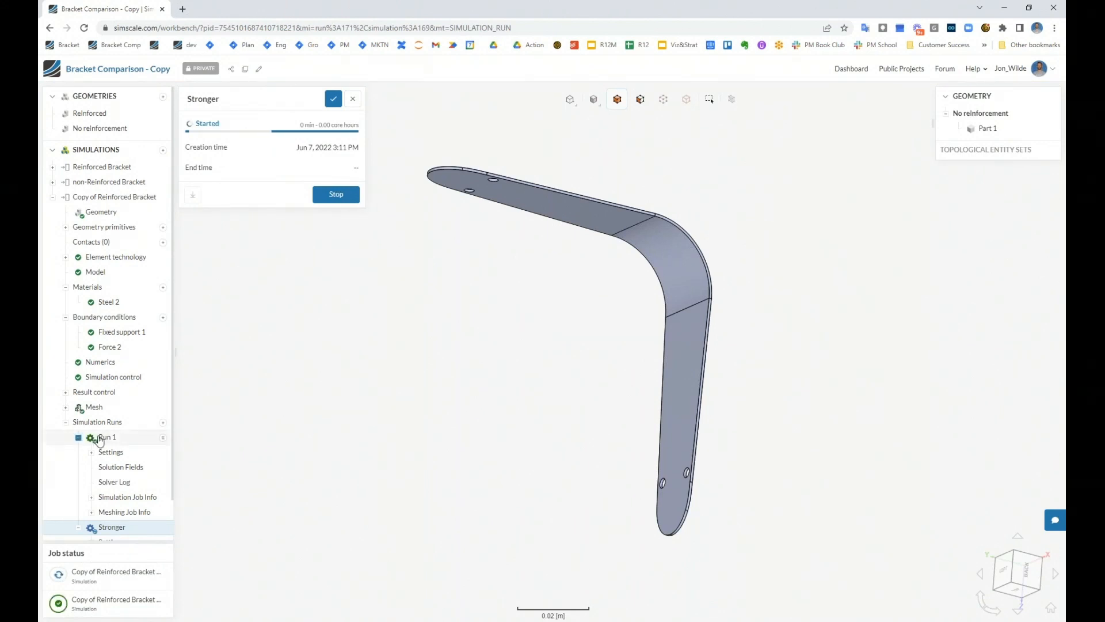
# Display the solution fields of the Reinforced Bracket simulation's Reinforced run and view the model from the back.
pyautogui.click(53, 197)
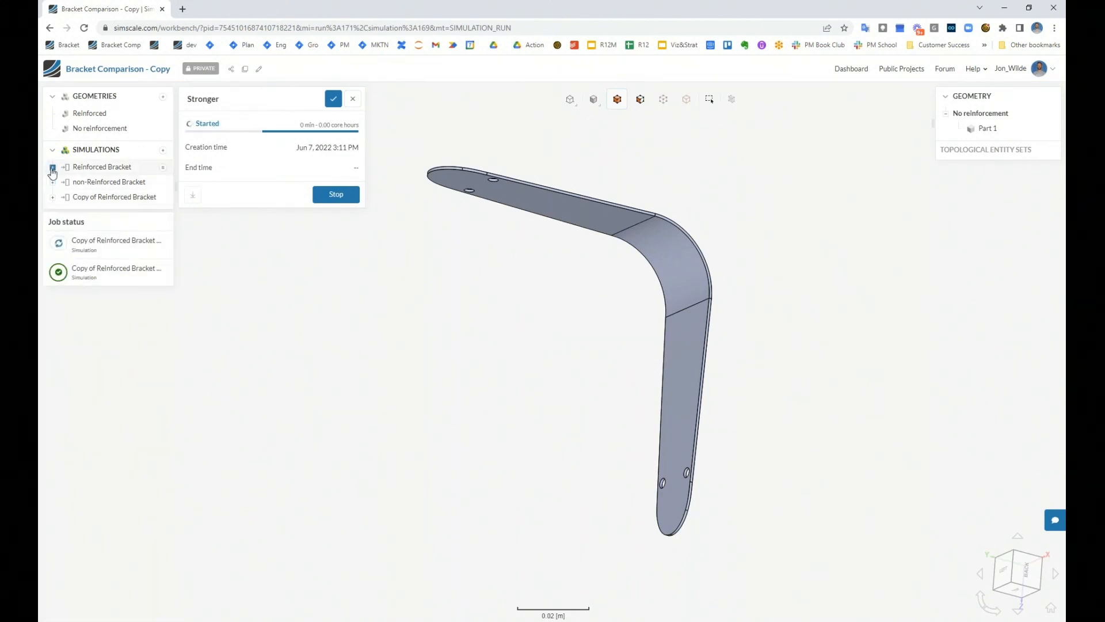
pyautogui.click(52, 166)
pyautogui.click(125, 396)
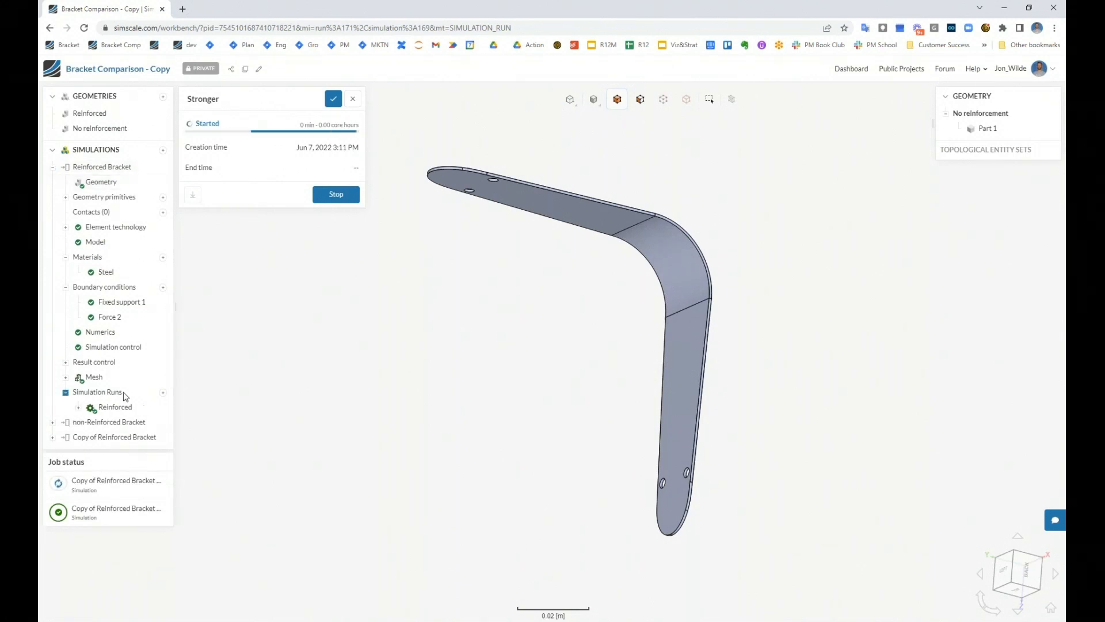
pyautogui.click(127, 410)
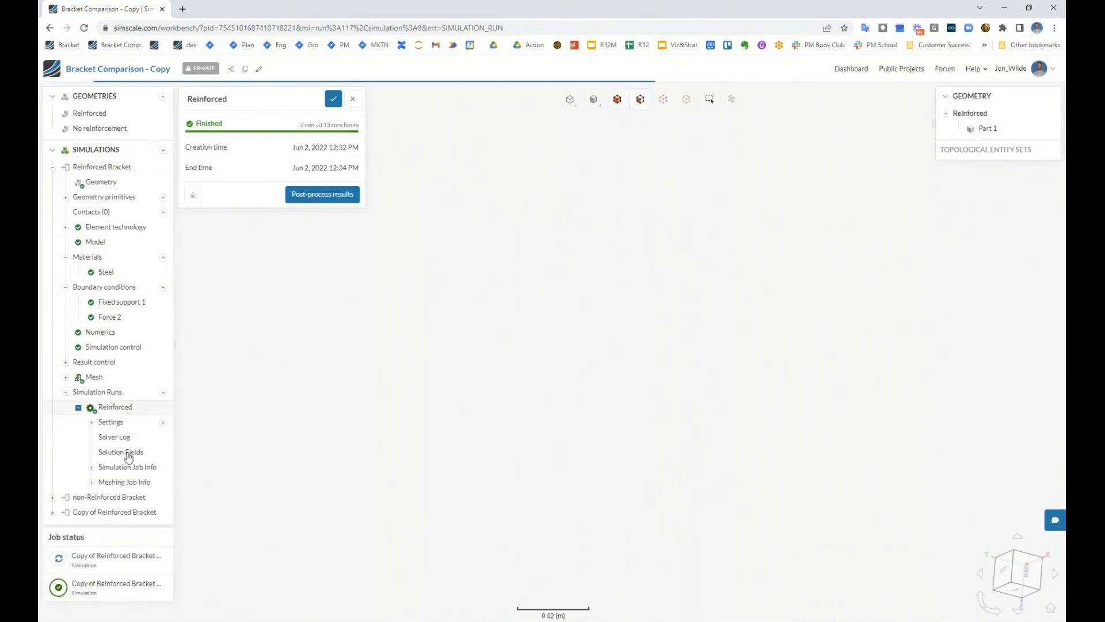
pyautogui.click(126, 453)
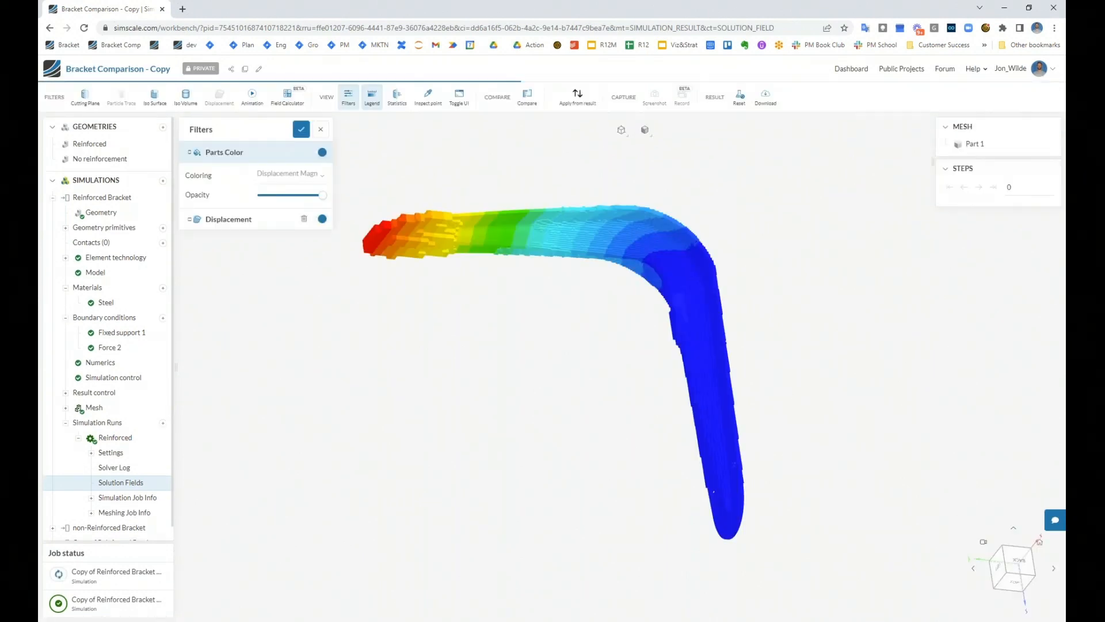
pyautogui.moveTo(562, 493); pyautogui.dragTo(554, 547)
pyautogui.click(1013, 577)
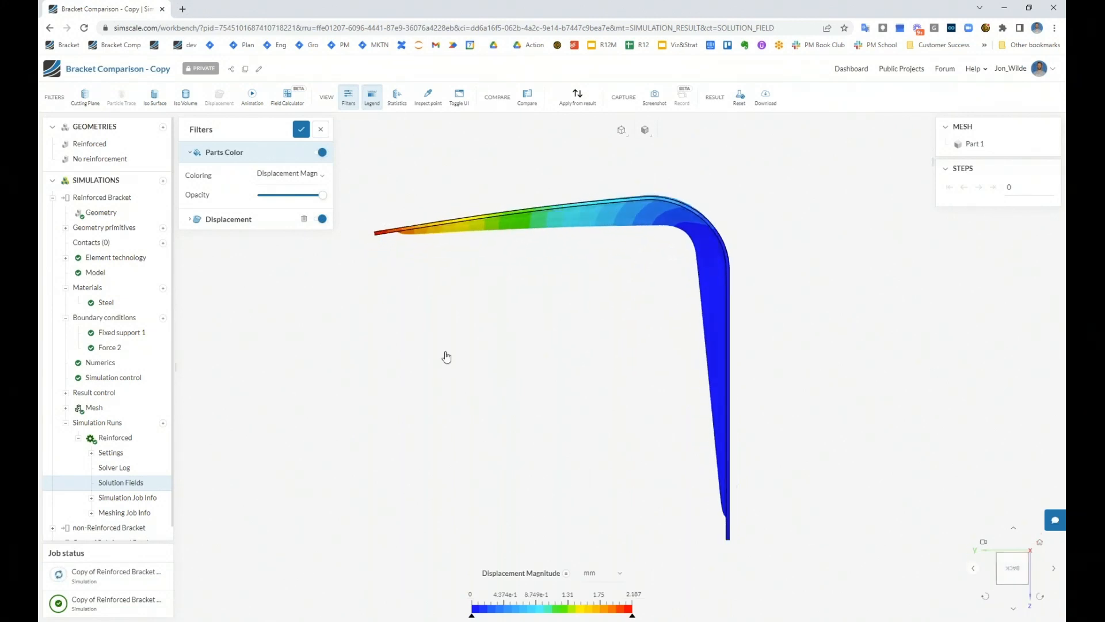
# Set the displacement scaling factor to 1 and compare the result side by side with the non-reinforced Plain Bracket run.
pyautogui.click(242, 219)
pyautogui.doubleClick(304, 216)
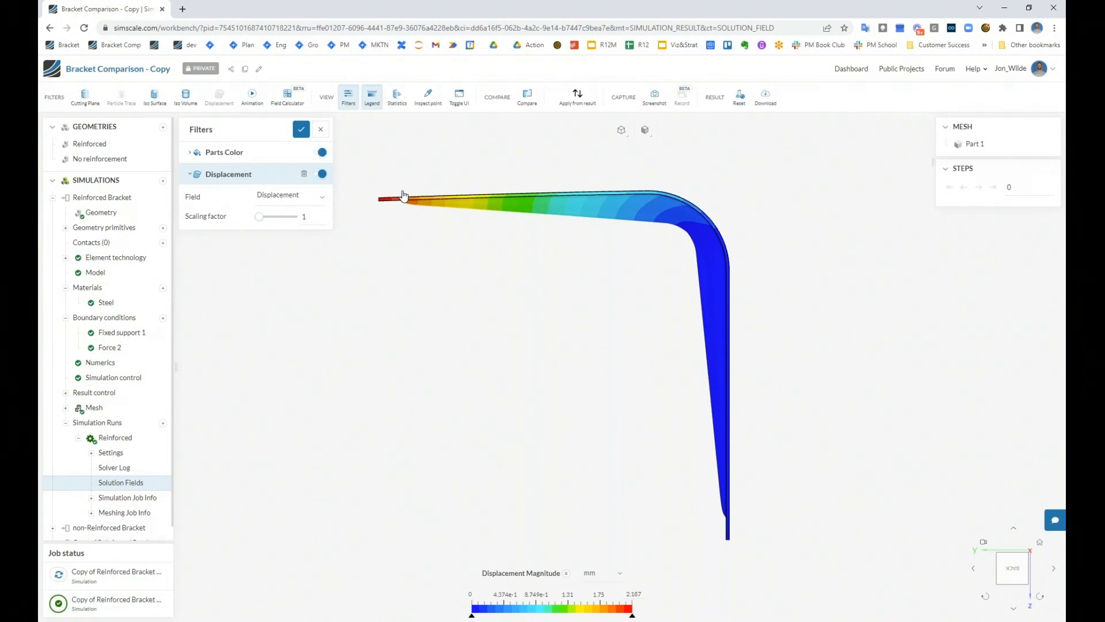
pyautogui.click(524, 98)
pyautogui.click(573, 107)
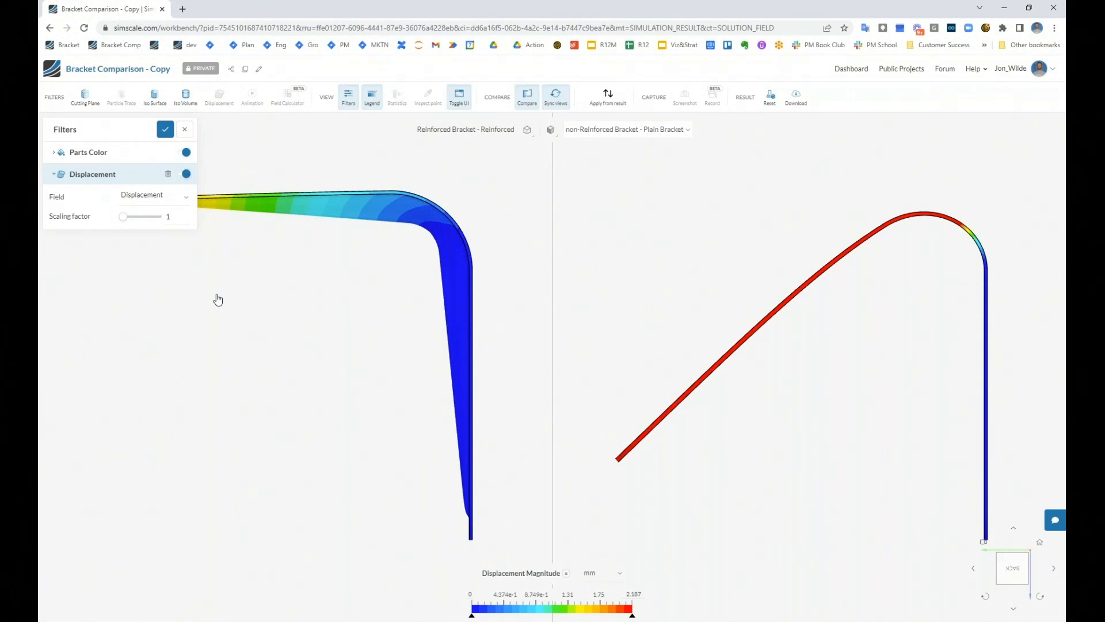
# Colour the parts of both compared brackets by Von Mises Stress and view them at an angle.
pyautogui.click(92, 153)
pyautogui.click(143, 173)
pyautogui.click(151, 205)
pyautogui.moveTo(350, 280); pyautogui.dragTo(412, 231)
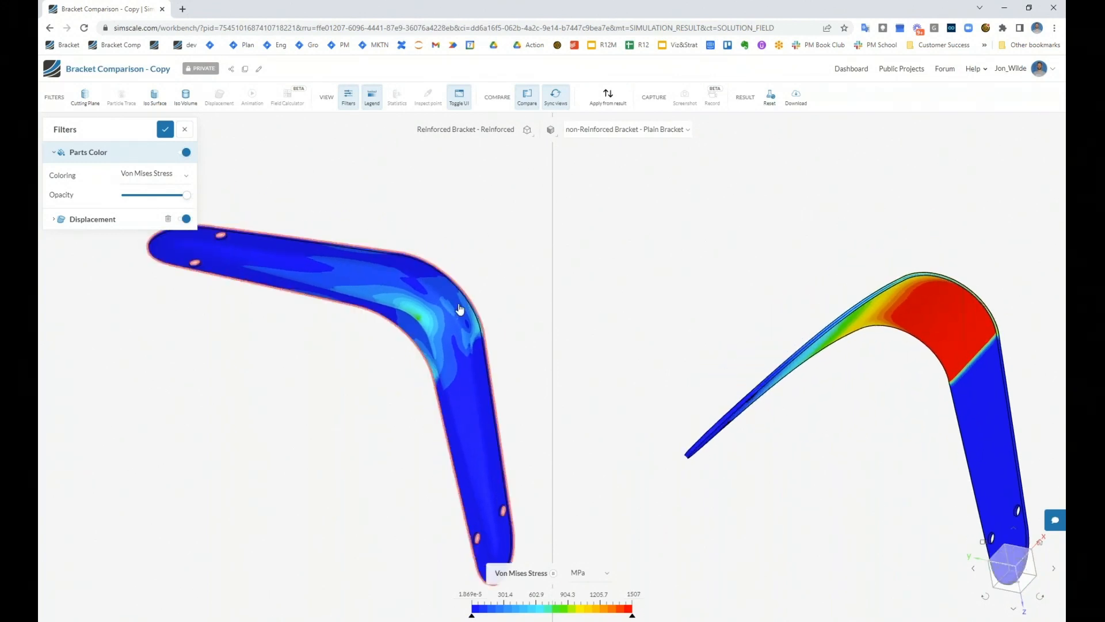
# Set the Von Mises stress legend maximum to 250 MPa and inspect the stress distribution in both brackets.
pyautogui.click(636, 594)
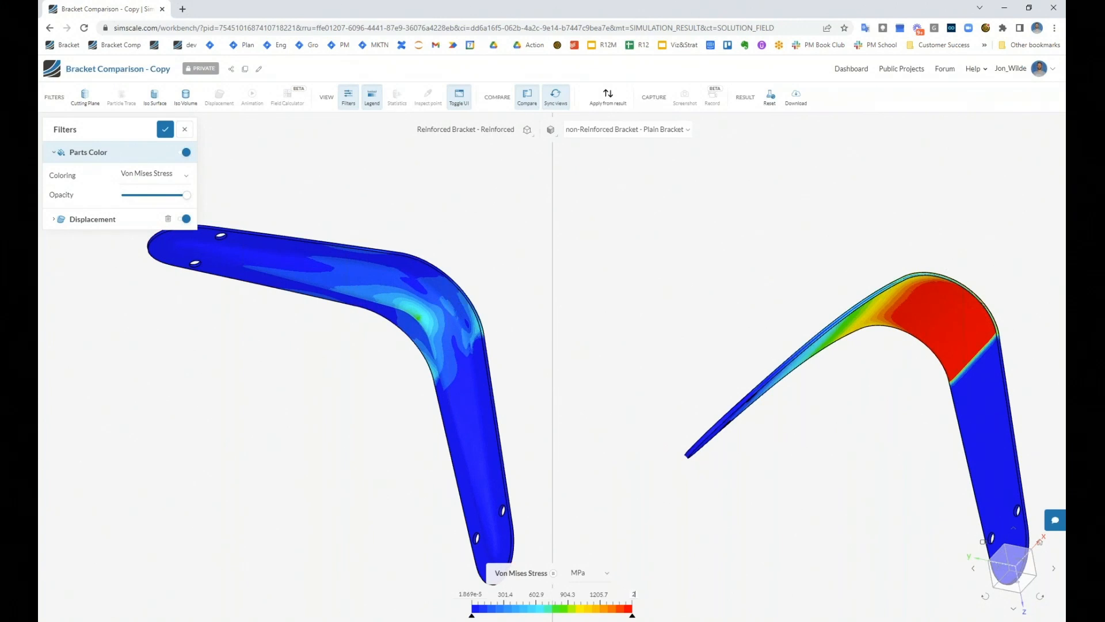
pyautogui.press('Return')
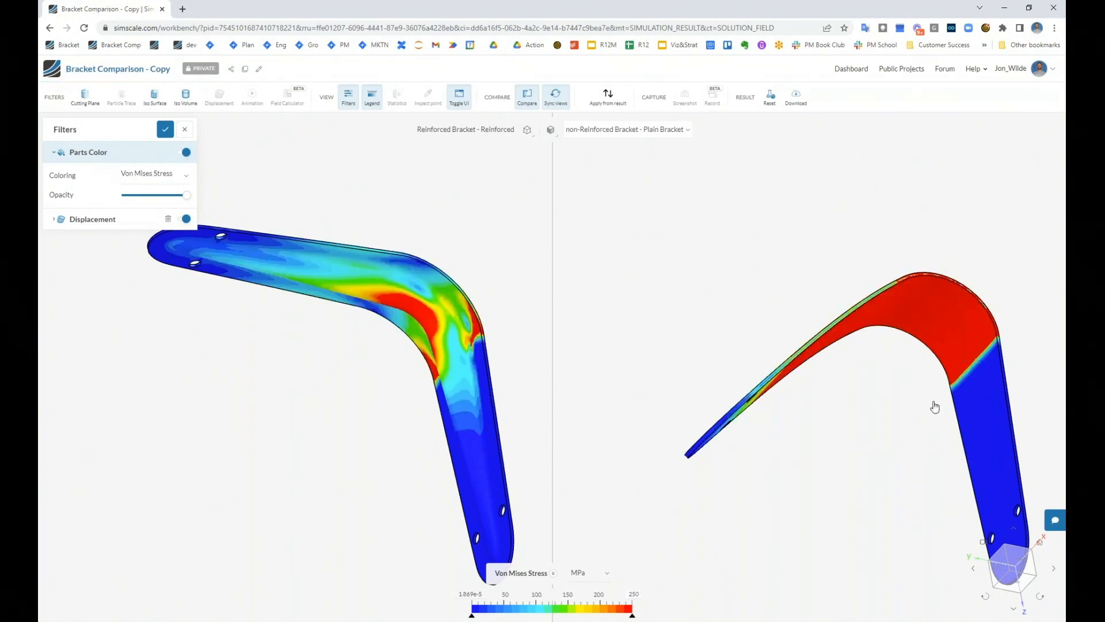
pyautogui.moveTo(901, 411); pyautogui.dragTo(868, 380)
pyautogui.moveTo(823, 453); pyautogui.dragTo(827, 462)
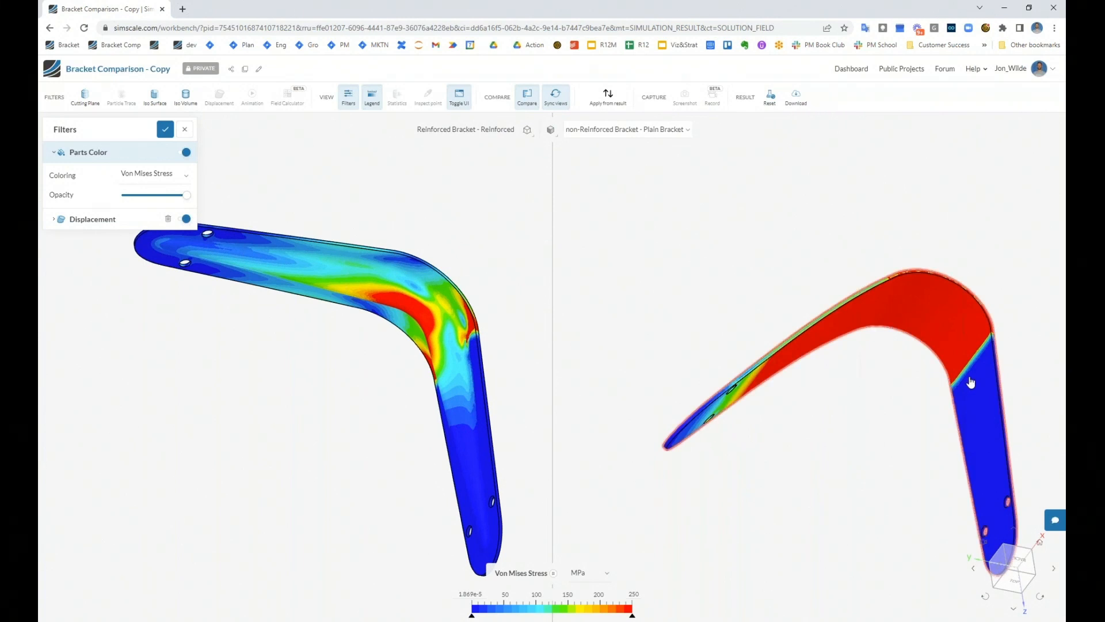
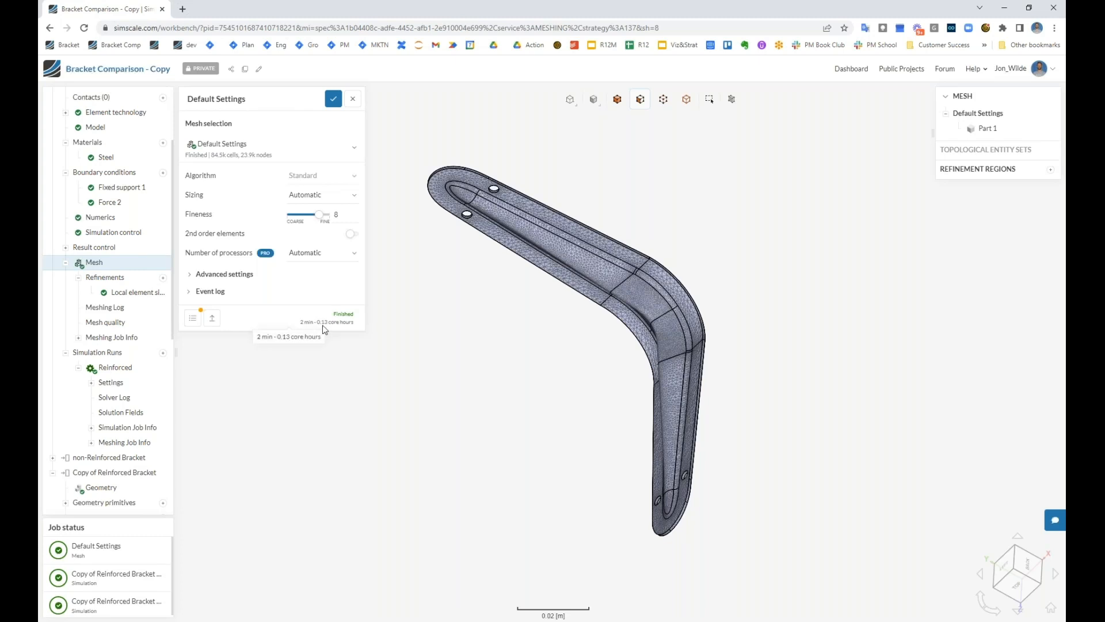
# Show the Run 1 details of the Copy of Reinforced Bracket simulation.
pyautogui.scroll(-4, 89, 377)
pyautogui.scroll(-2, 89, 377)
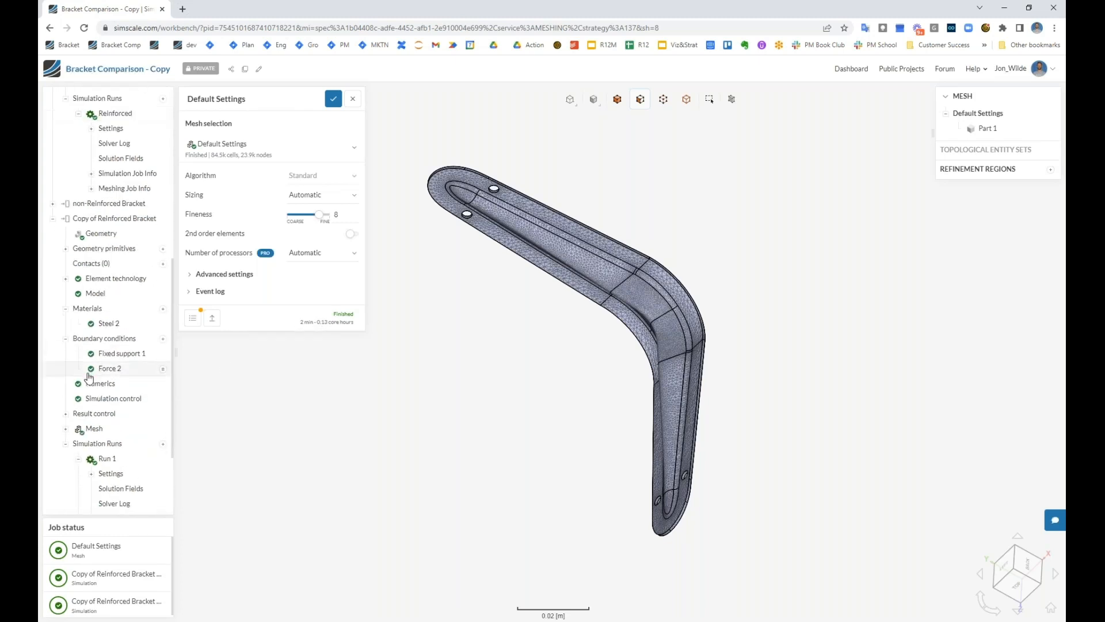
pyautogui.click(115, 338)
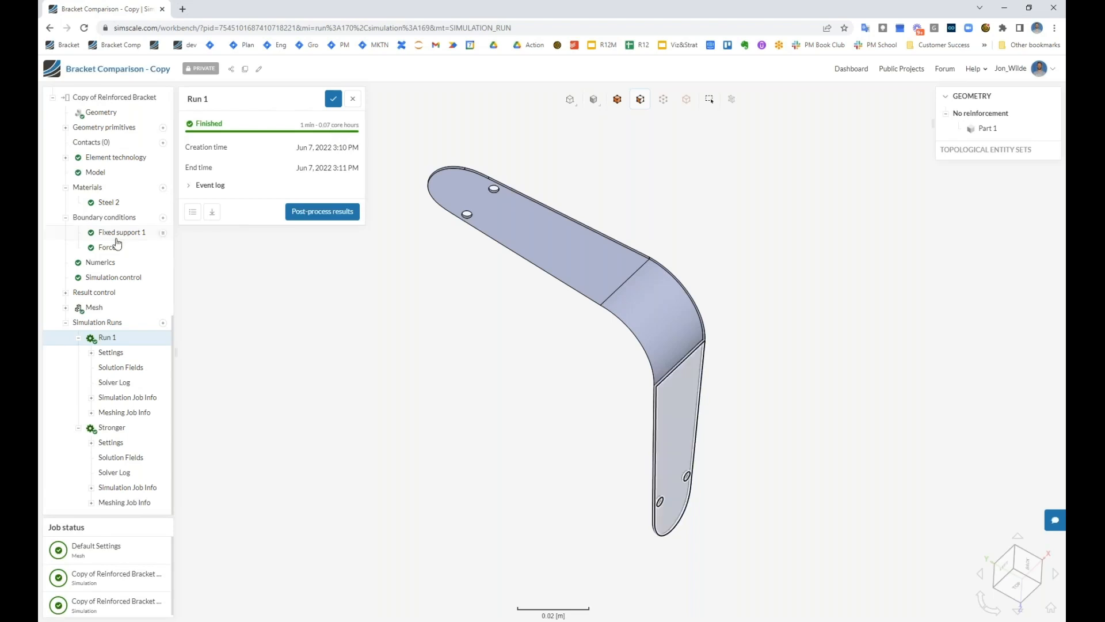
# Create a Harmonic simulation for the No reinforcement geometry.
pyautogui.scroll(10, 116, 240)
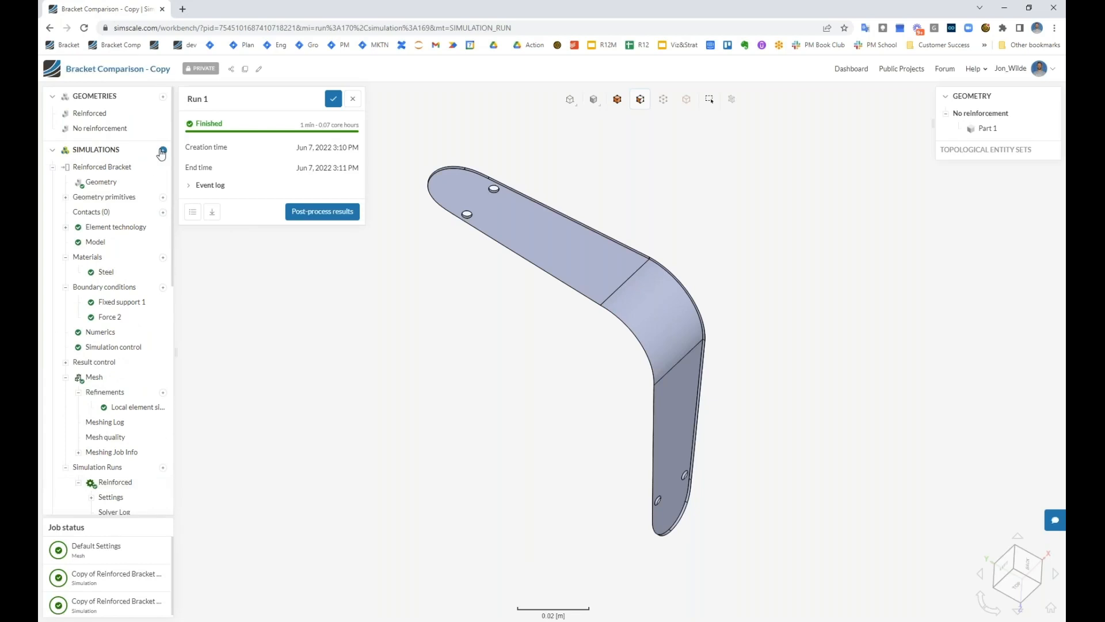
pyautogui.click(163, 151)
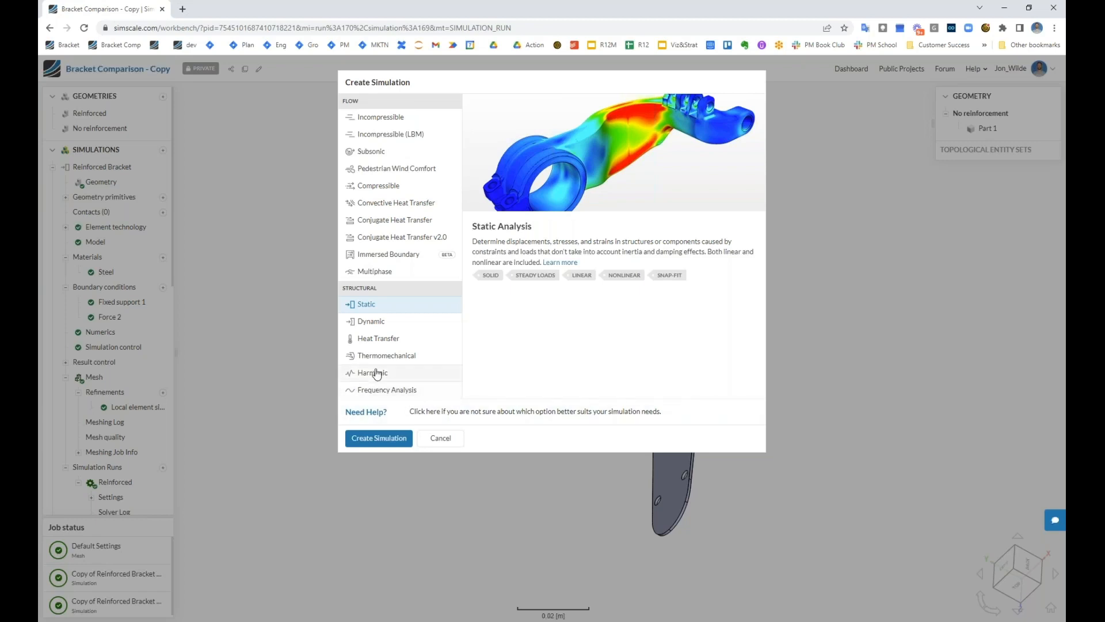
pyautogui.click(410, 374)
pyautogui.click(378, 439)
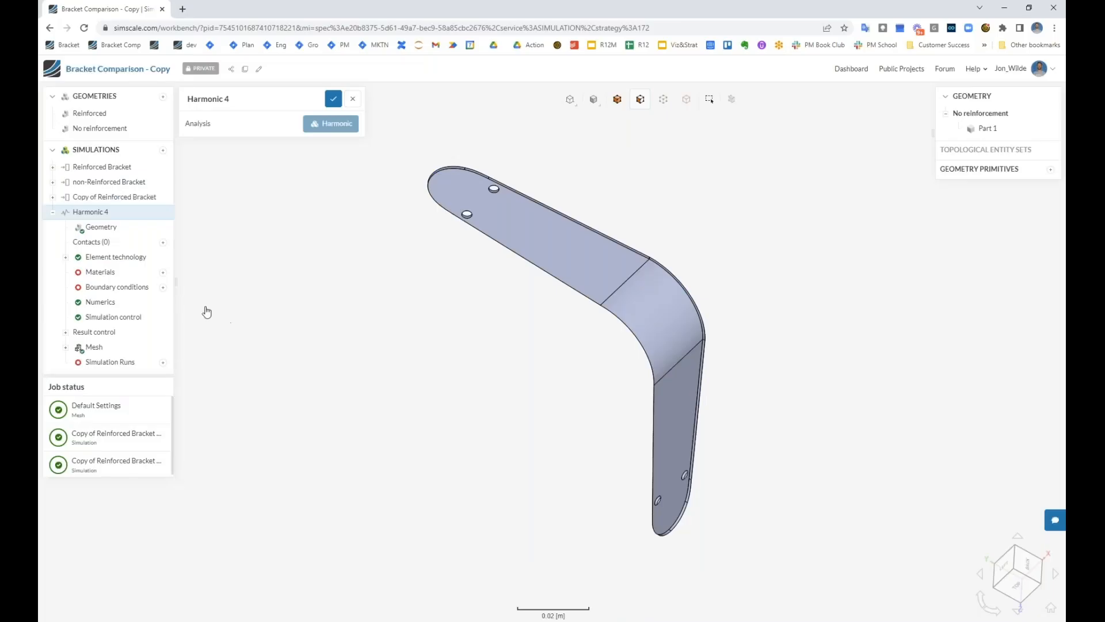
# Open the Reinforced Bracket simulation and read the new-simulation descriptions of Conjugate Heat Transfer v2.0 and Immersed Boundary.
pyautogui.click(91, 172)
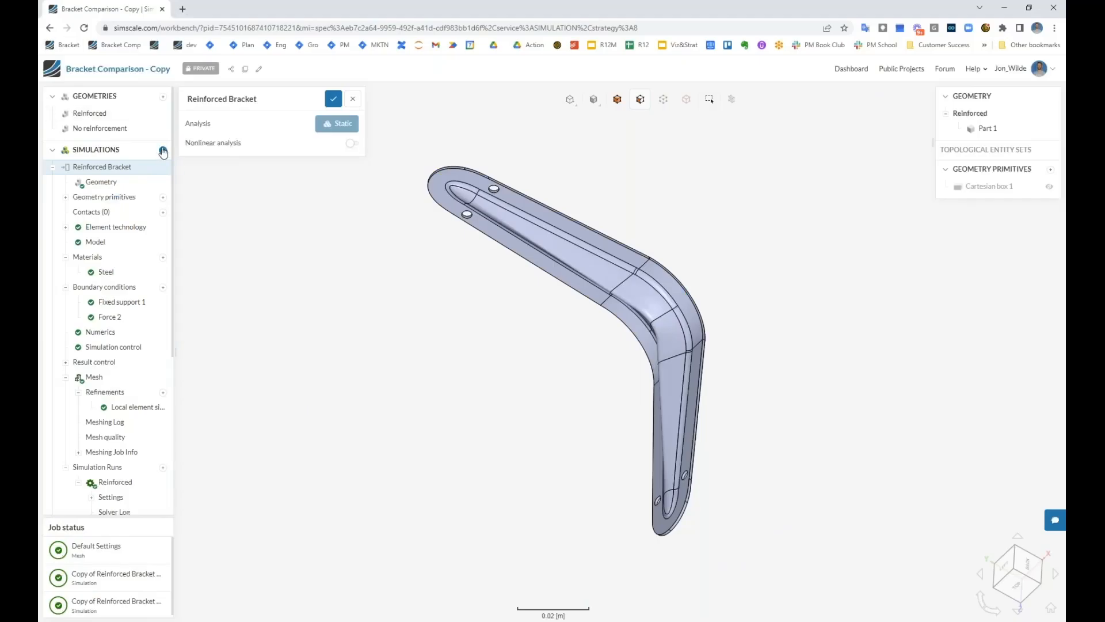
pyautogui.click(163, 150)
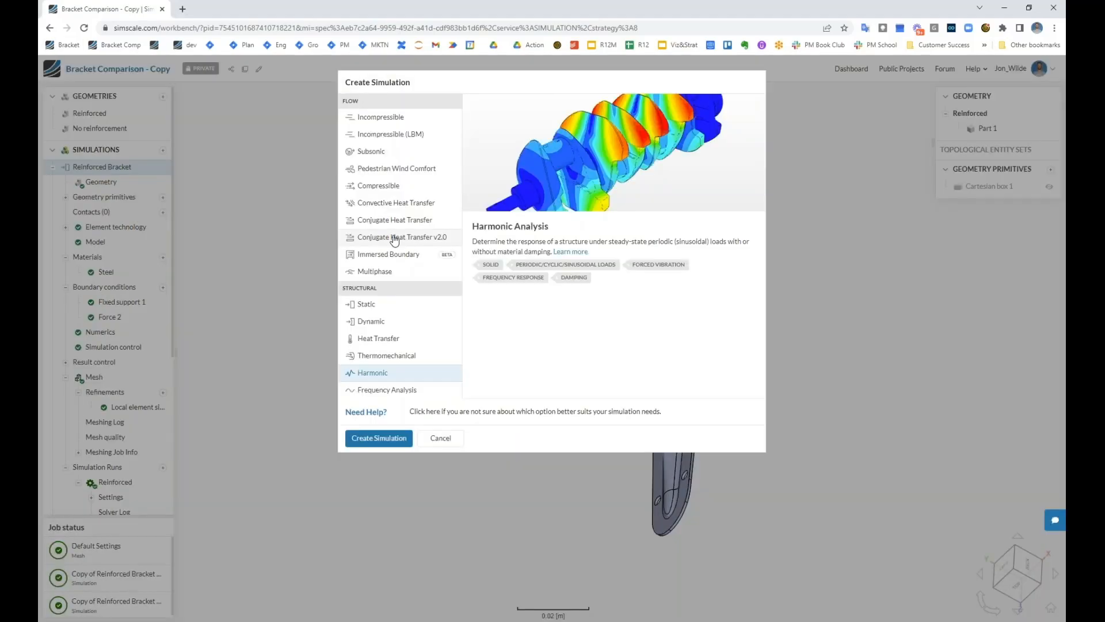
pyautogui.click(386, 238)
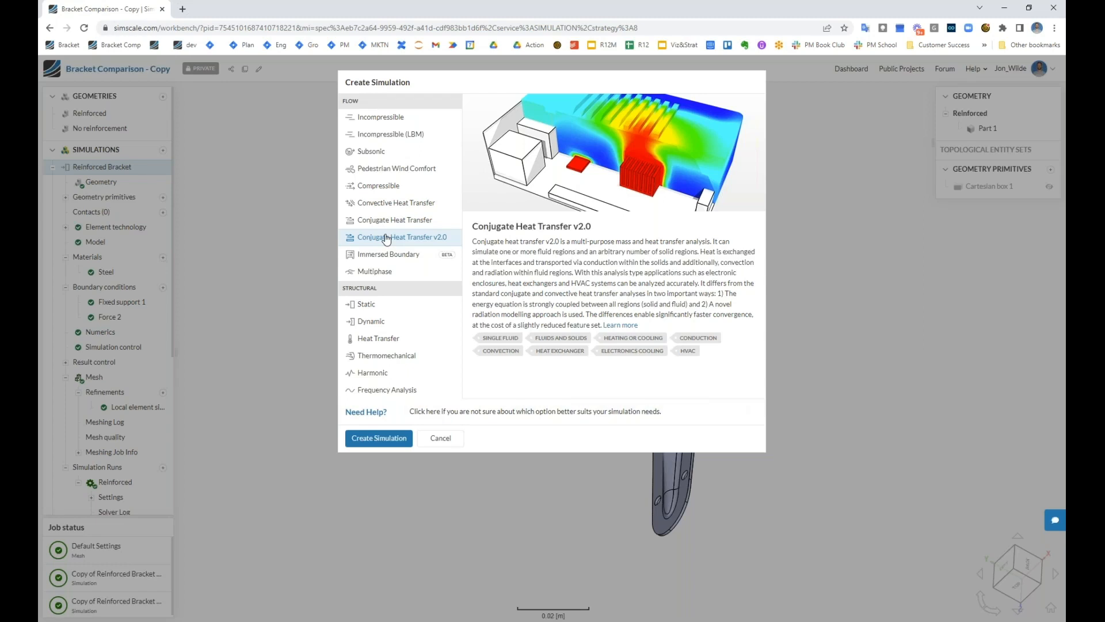
pyautogui.click(396, 255)
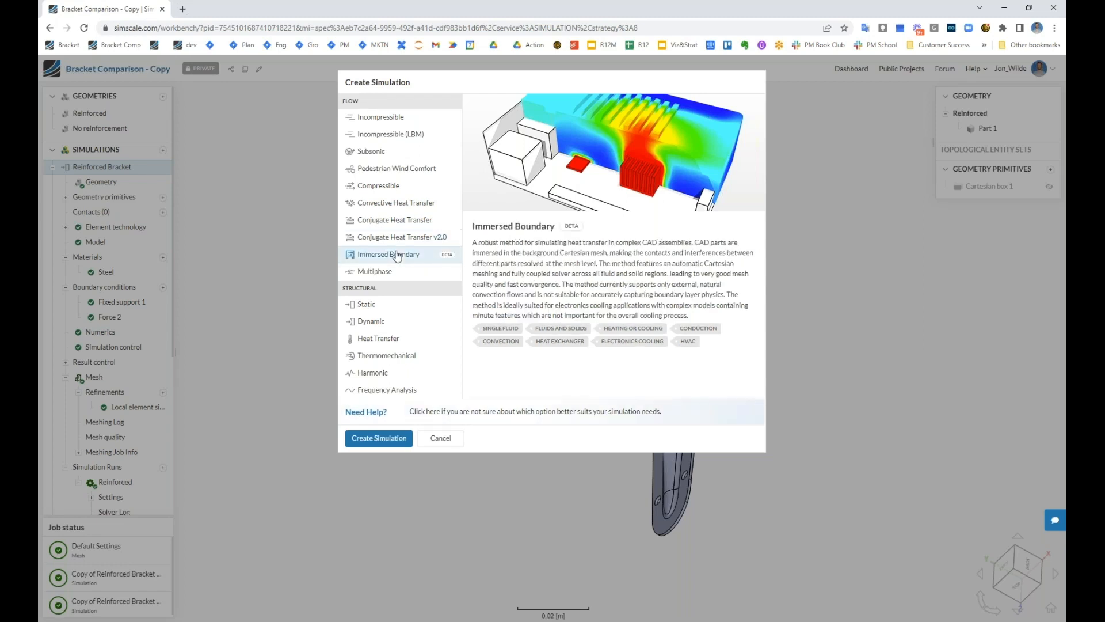